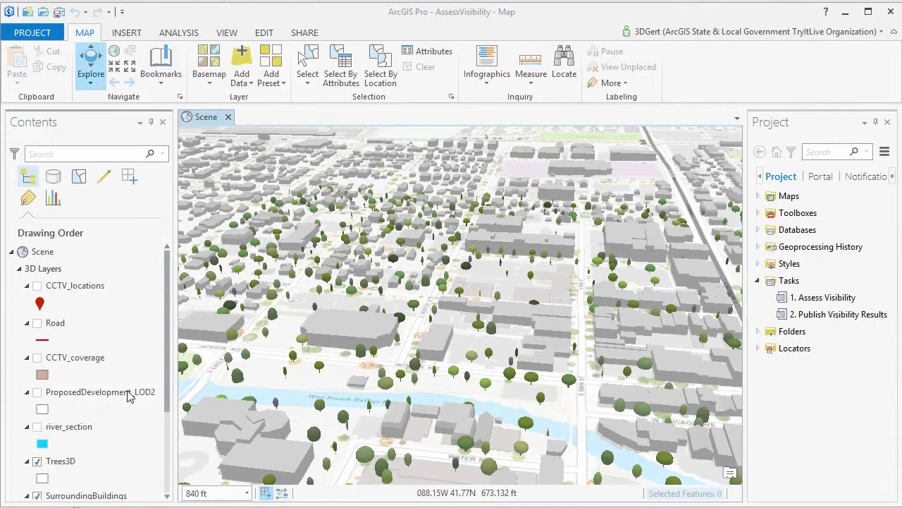
Step: Turn on the ProposedDevelopment_LOD2 and river_section layers and pan the city scene
click(37, 393)
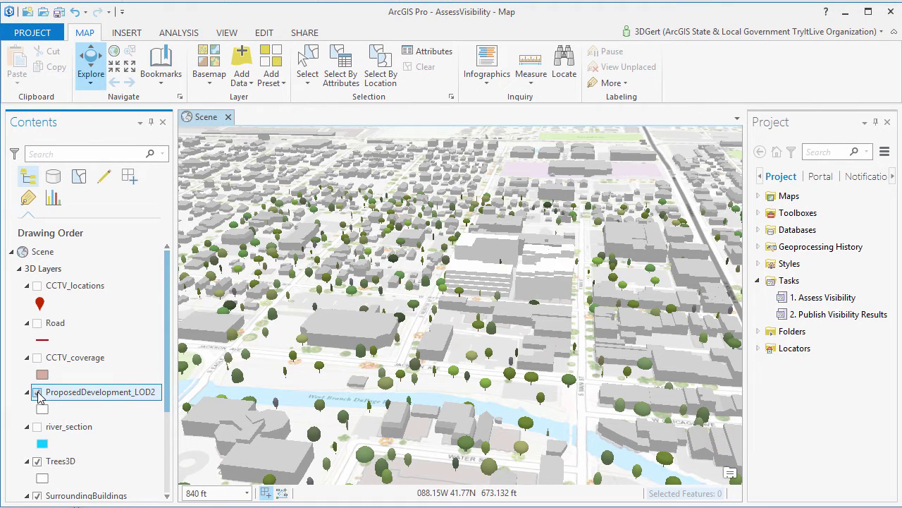
click(37, 427)
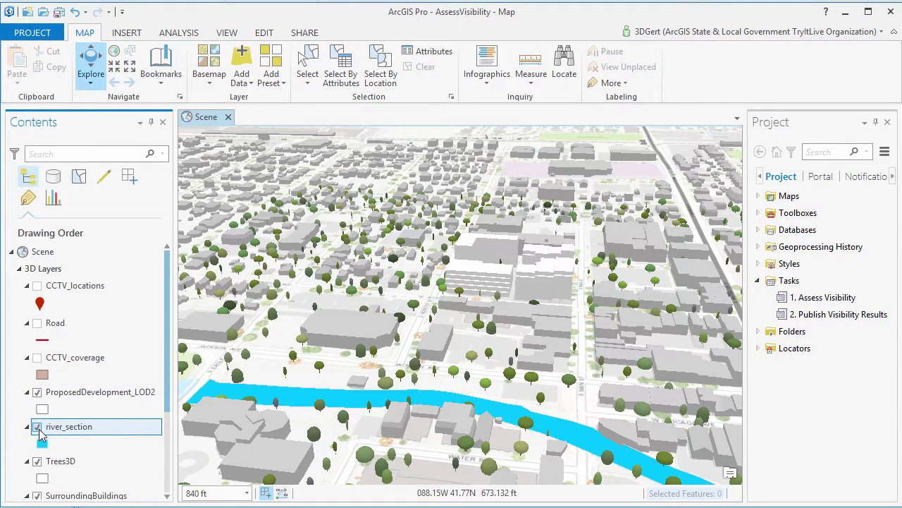
drag(420, 371, 386, 401)
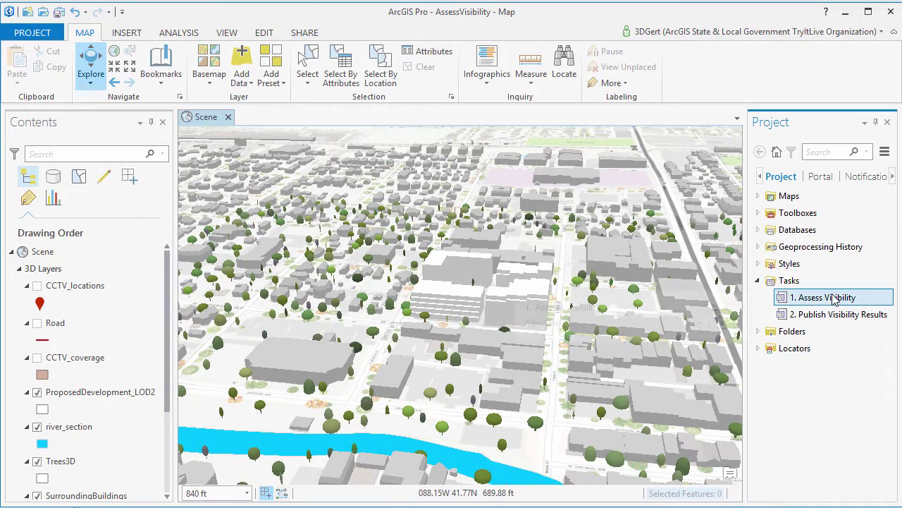
Step: In the Assess Visibility task, set ProposedDevelopment_LOD2 as the projected visibility observer layer
double_click(804, 297)
drag(392, 180, 355, 180)
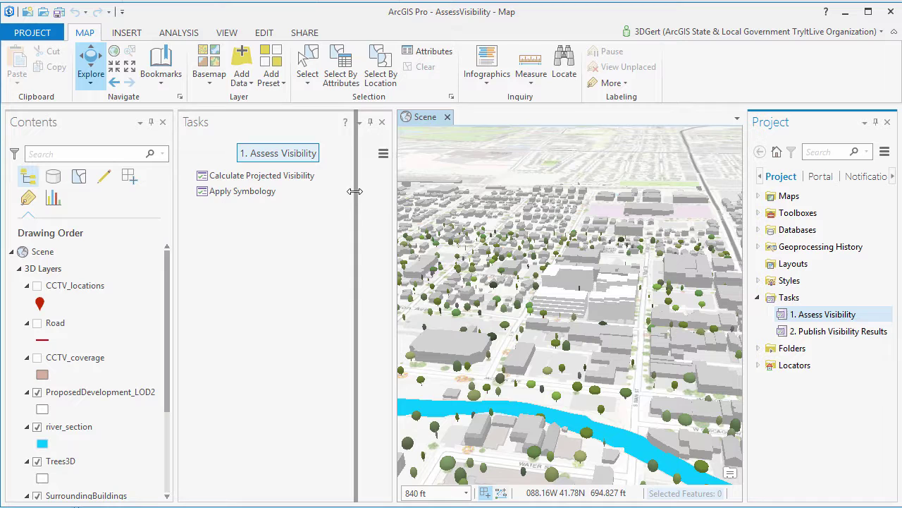
click(337, 175)
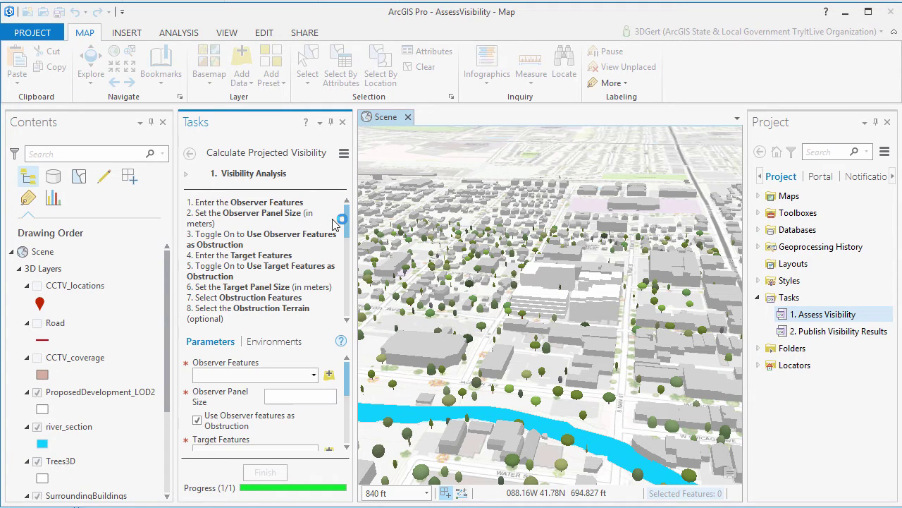
click(314, 376)
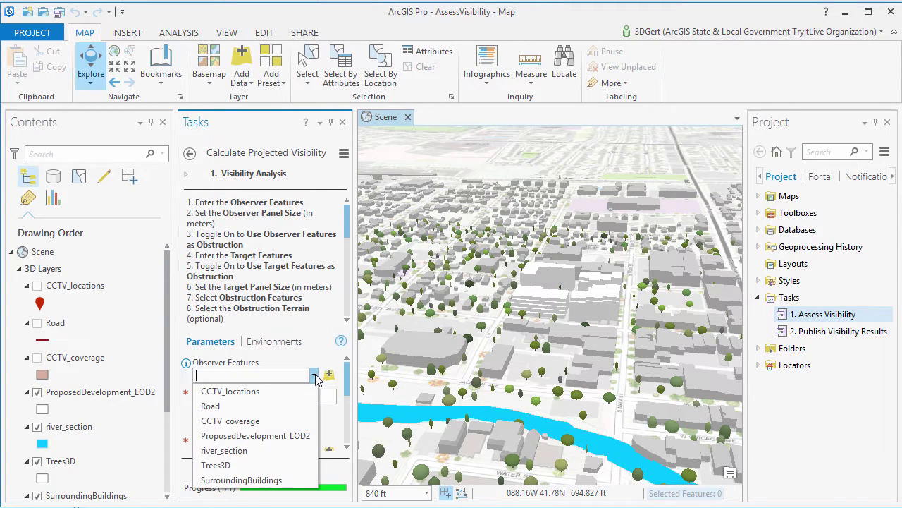
click(286, 436)
click(329, 397)
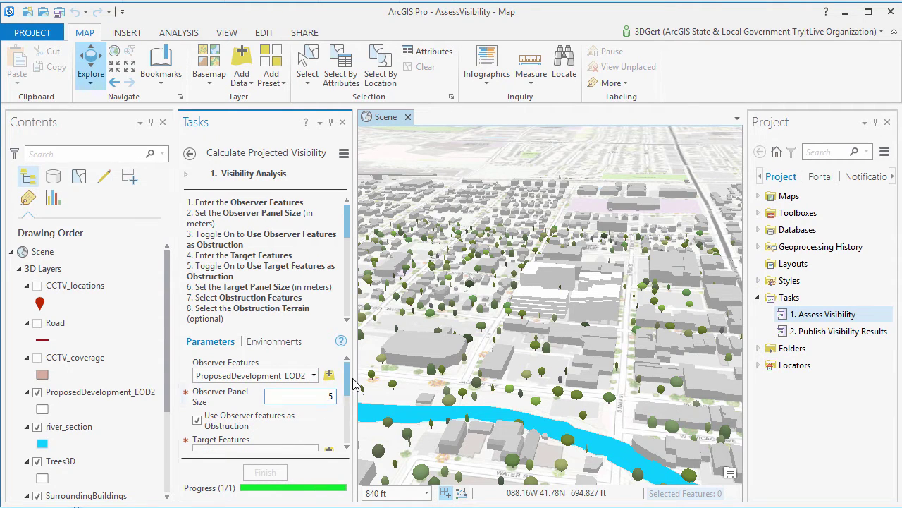
scroll(348, 381, down, 3)
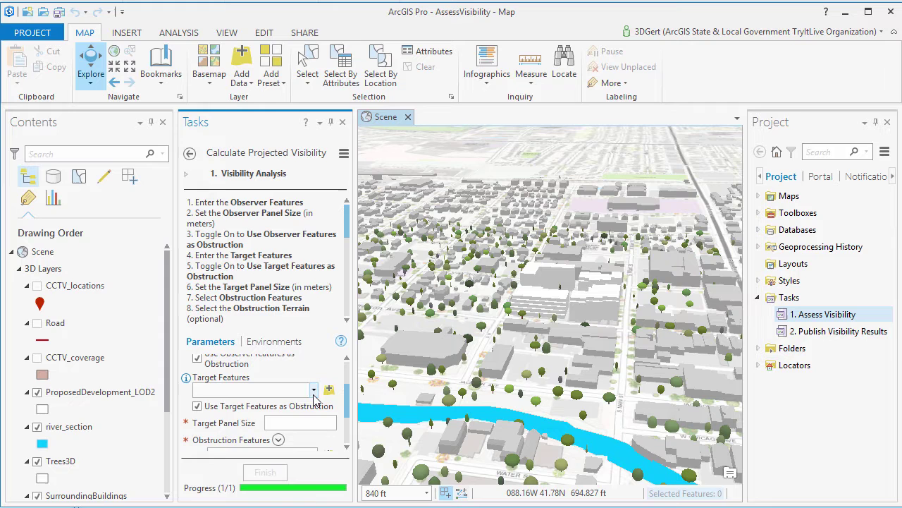
Step: Set river_section as the target, with Trees3D and SurroundingBuildings as obstructions
click(313, 391)
click(286, 453)
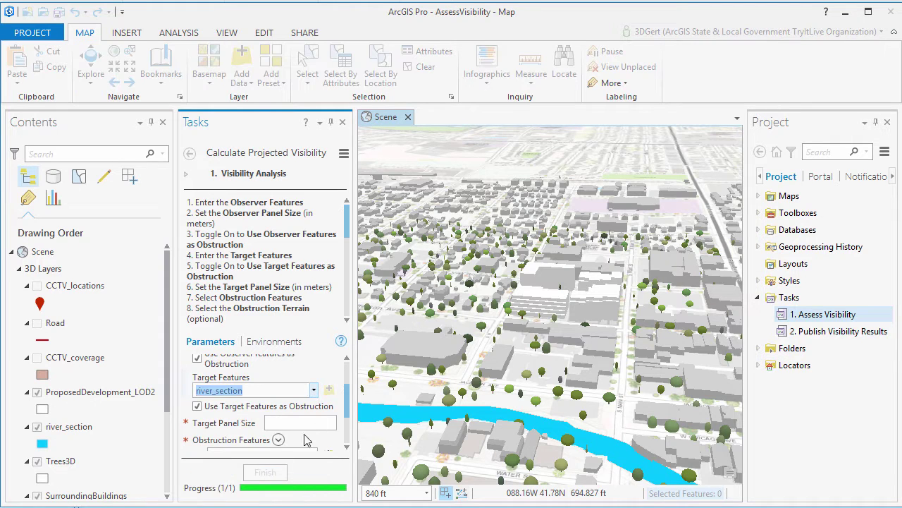
scroll(346, 402, down, 2)
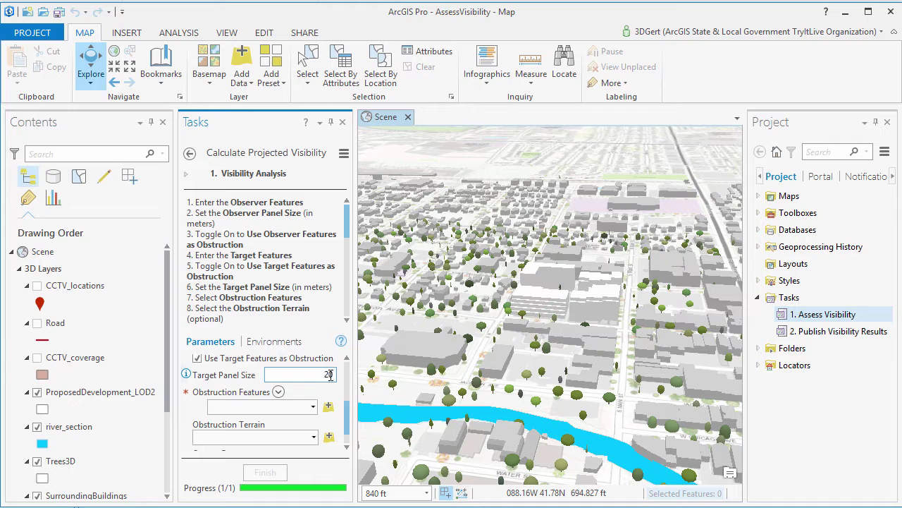
click(313, 407)
click(296, 495)
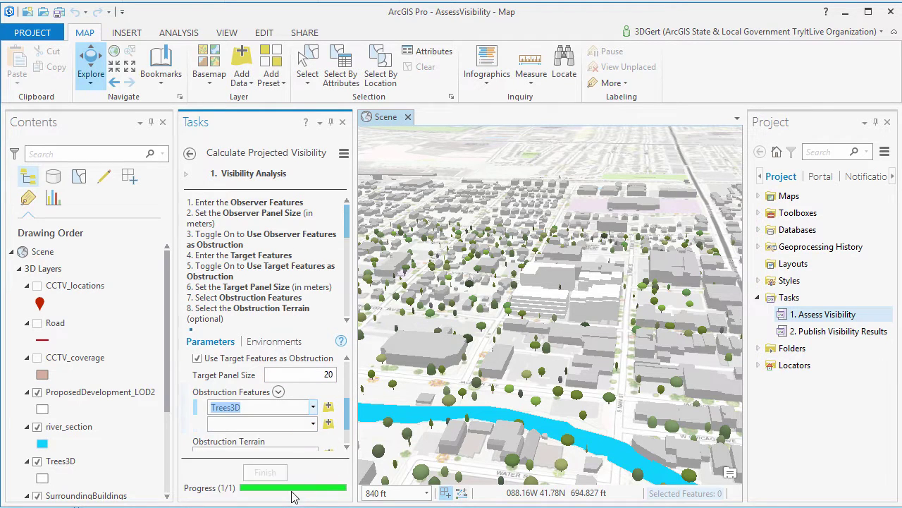
scroll(348, 420, down, 1)
click(315, 393)
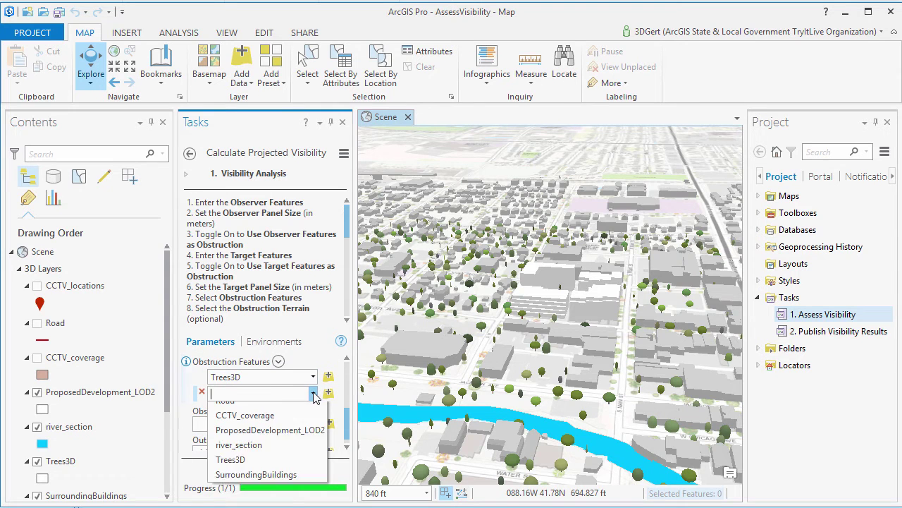
click(286, 498)
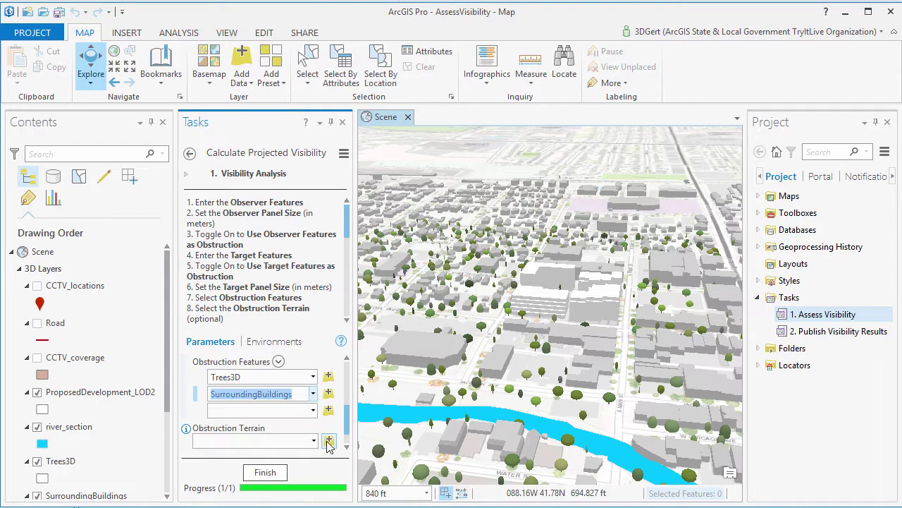
scroll(347, 437, down, 1)
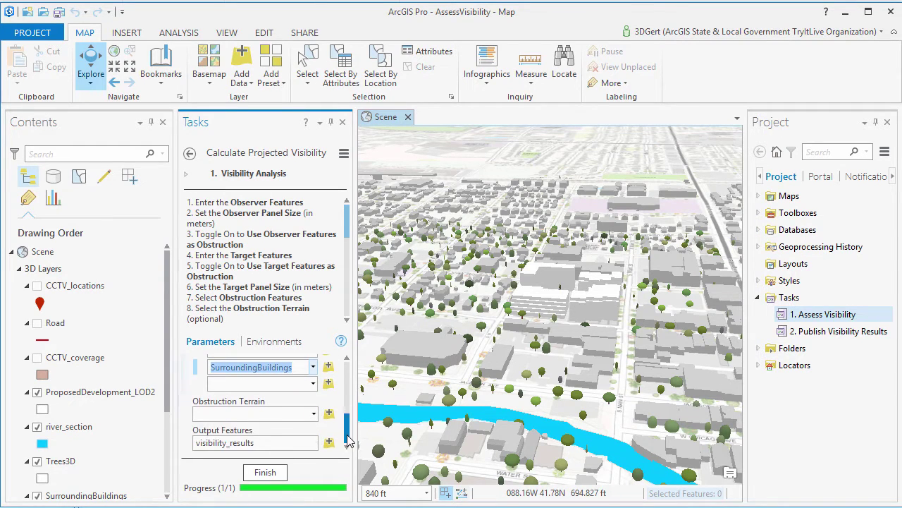
Step: Use DTM_660 as obstruction terrain, name the output visibility_river, and run it
click(313, 413)
click(295, 431)
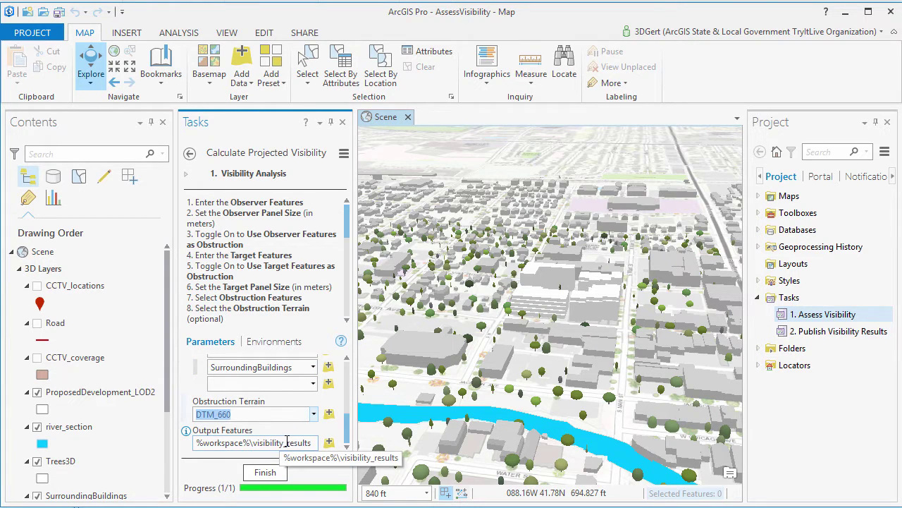
drag(286, 441, 319, 444)
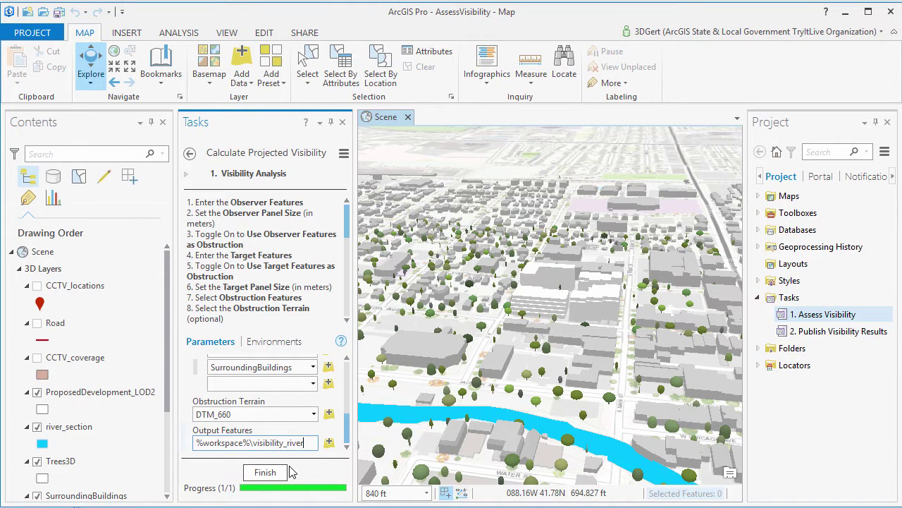
click(267, 472)
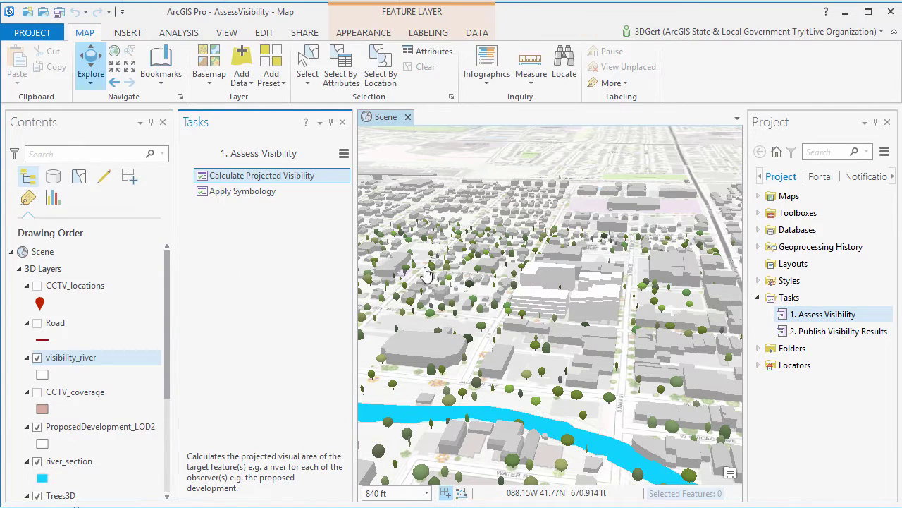
Step: Symbolize visibility_river with Graduated Colors on the AreaProj field in 20 classes
double_click(337, 192)
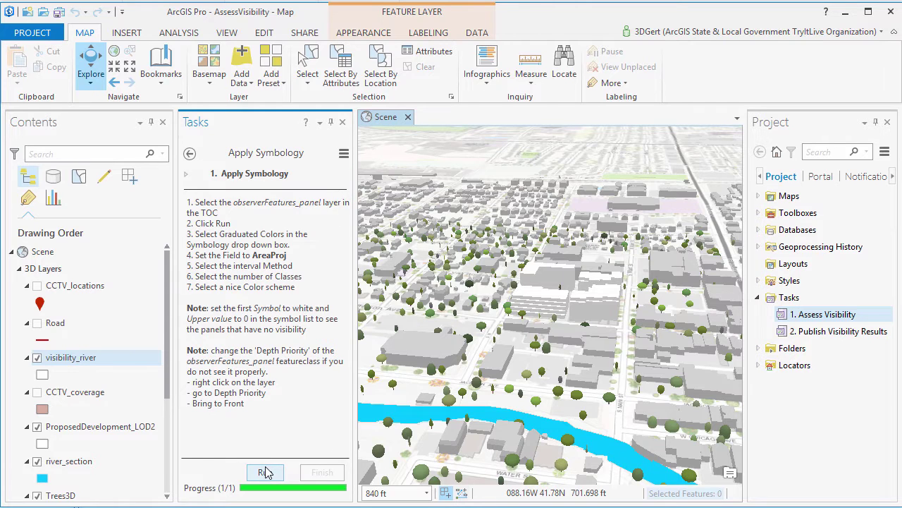
click(265, 472)
click(721, 193)
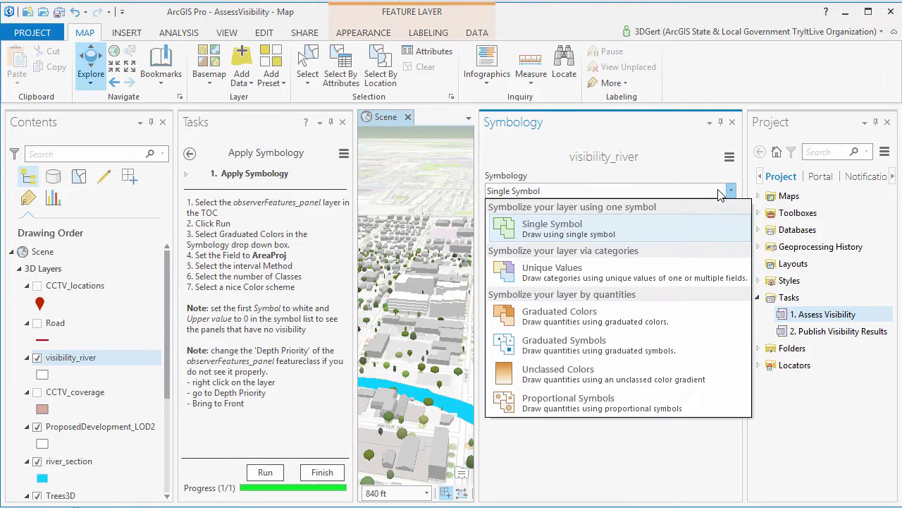
click(621, 315)
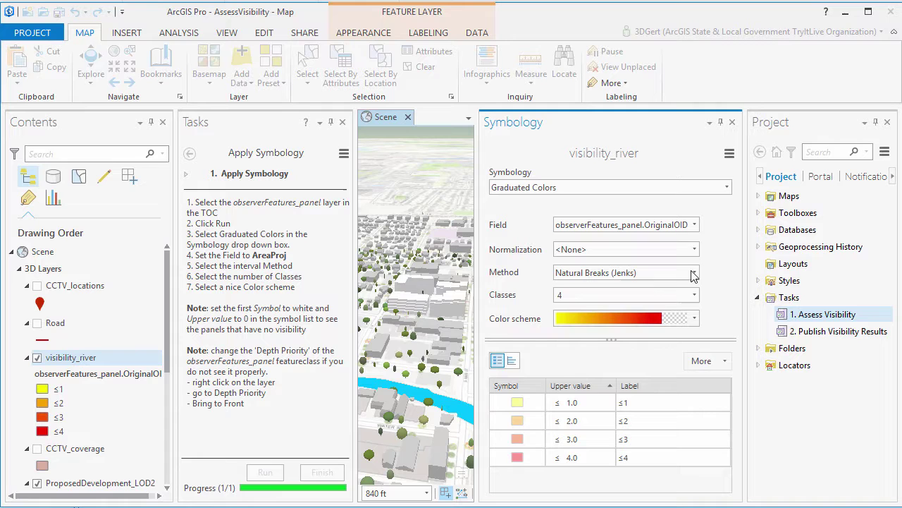
click(695, 224)
scroll(610, 448, down, 1)
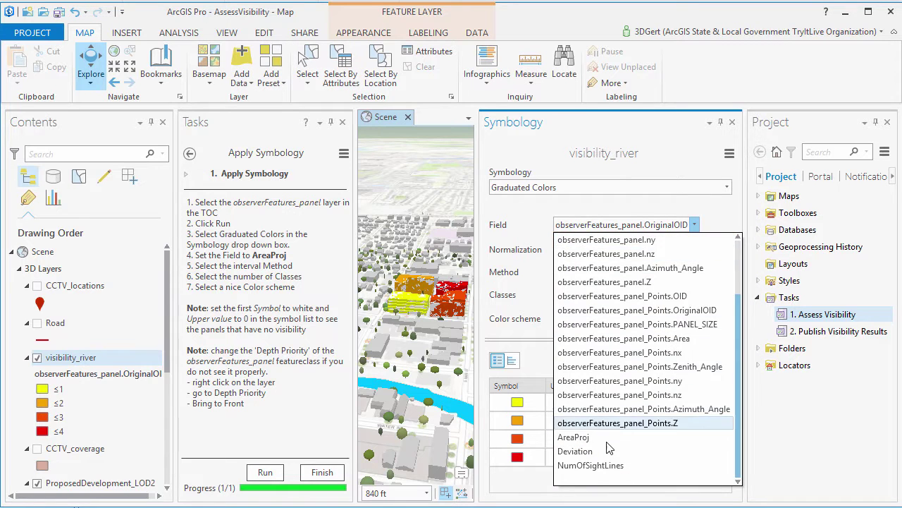
click(589, 438)
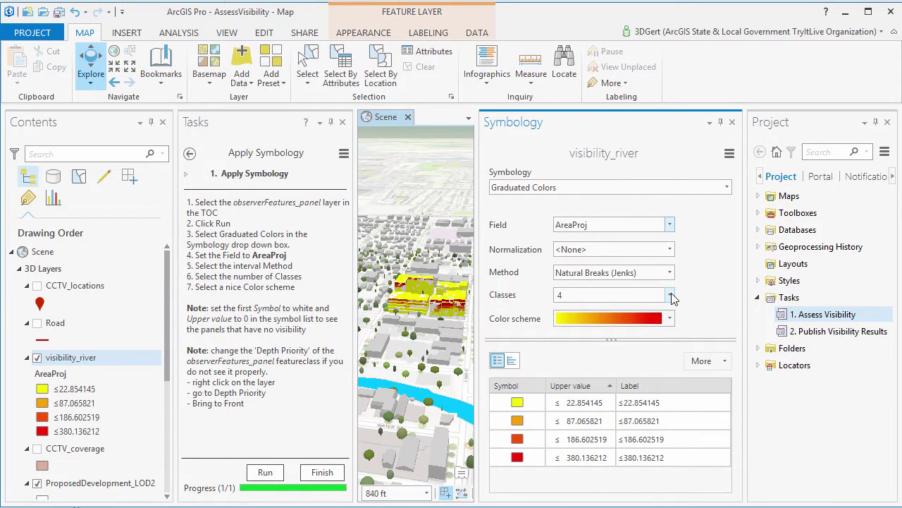
click(672, 298)
scroll(585, 416, down, 5)
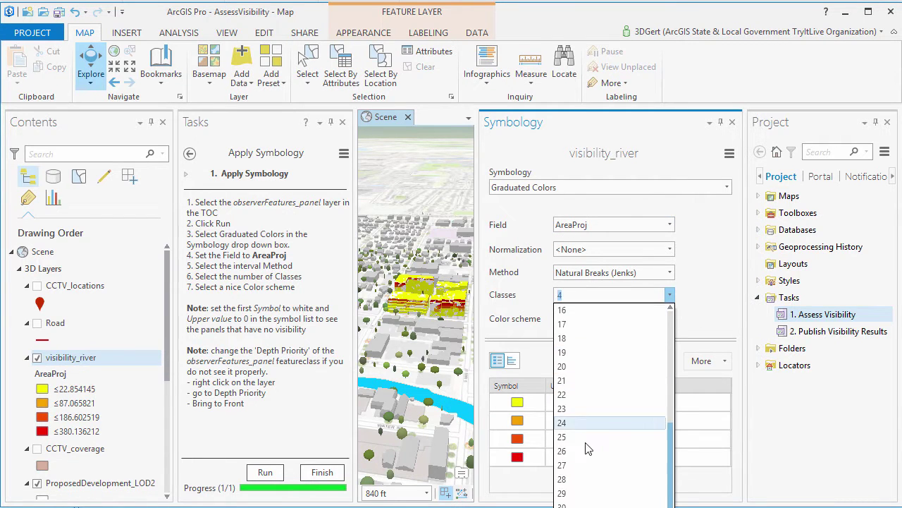
click(587, 367)
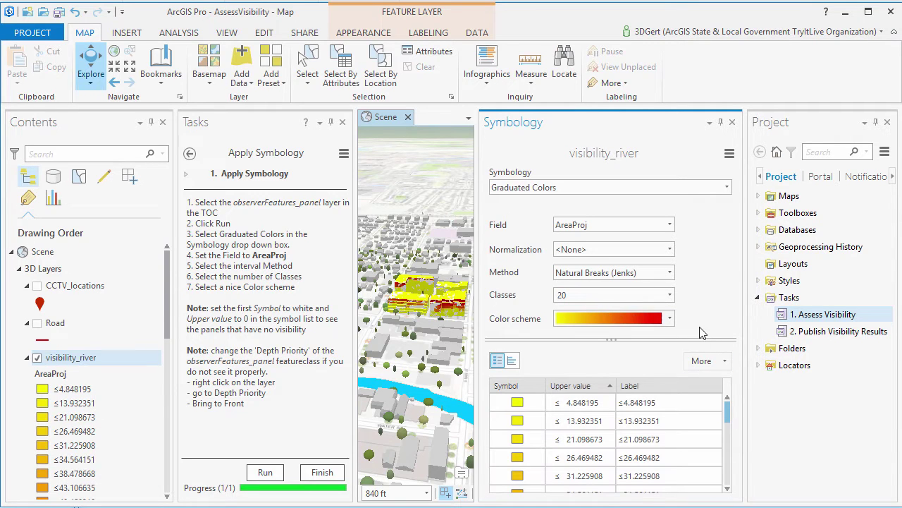
Step: Give the lowest class no fill colour and an upper value of 0
click(517, 403)
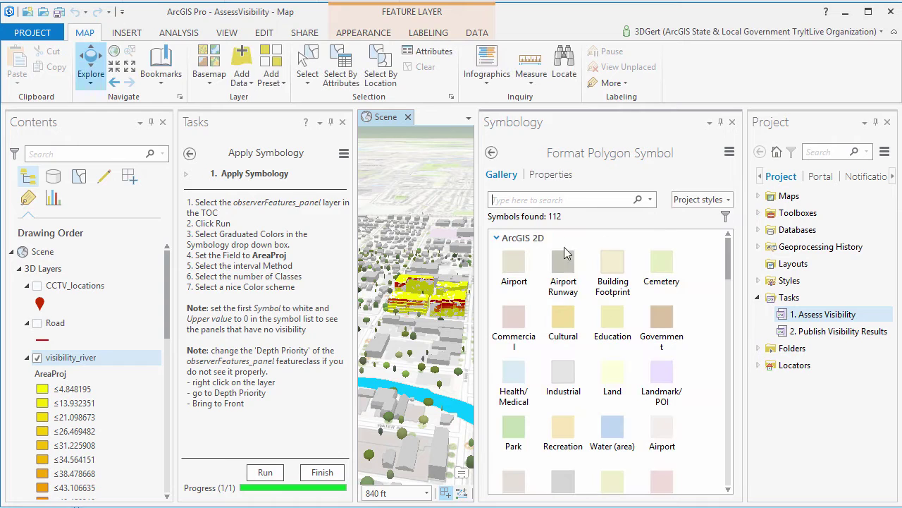
click(550, 175)
click(732, 255)
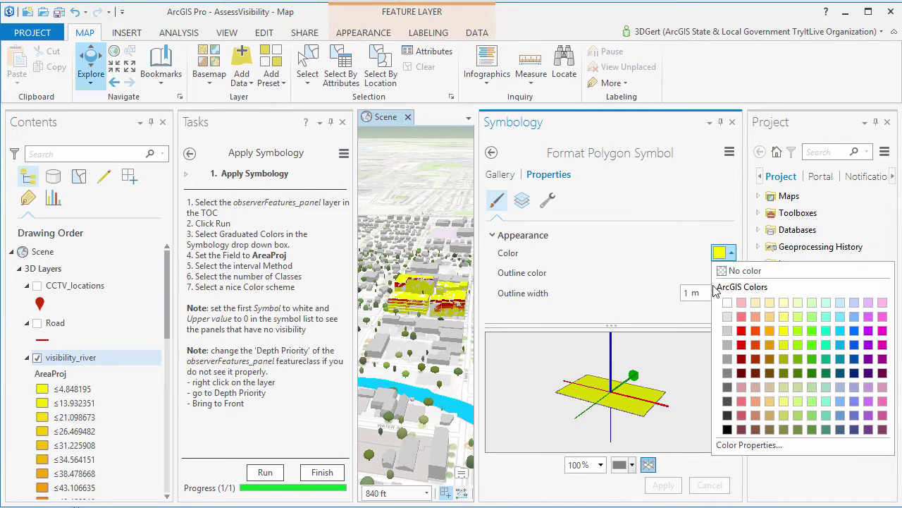
click(726, 269)
click(663, 485)
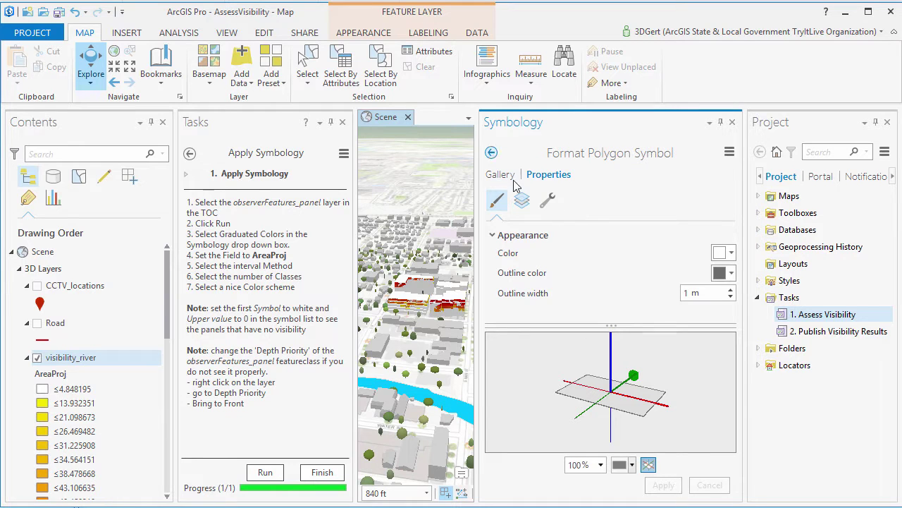
click(575, 401)
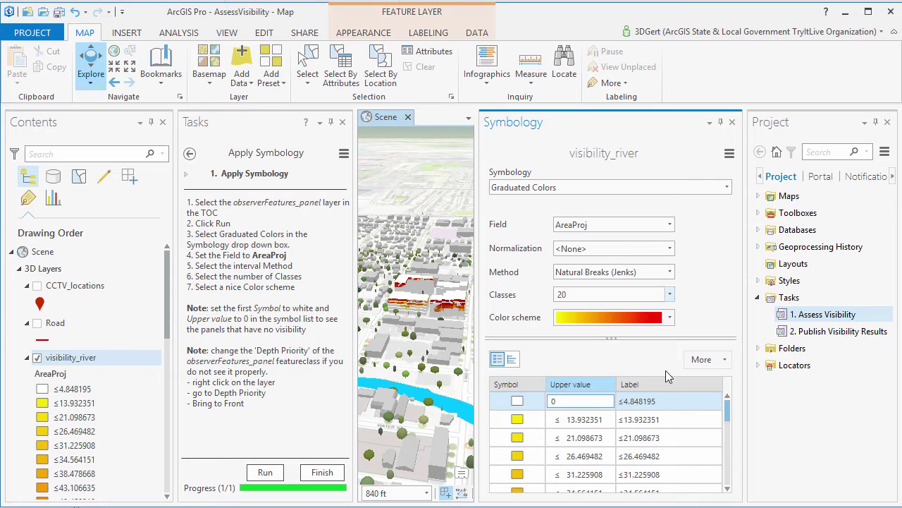
key(Return)
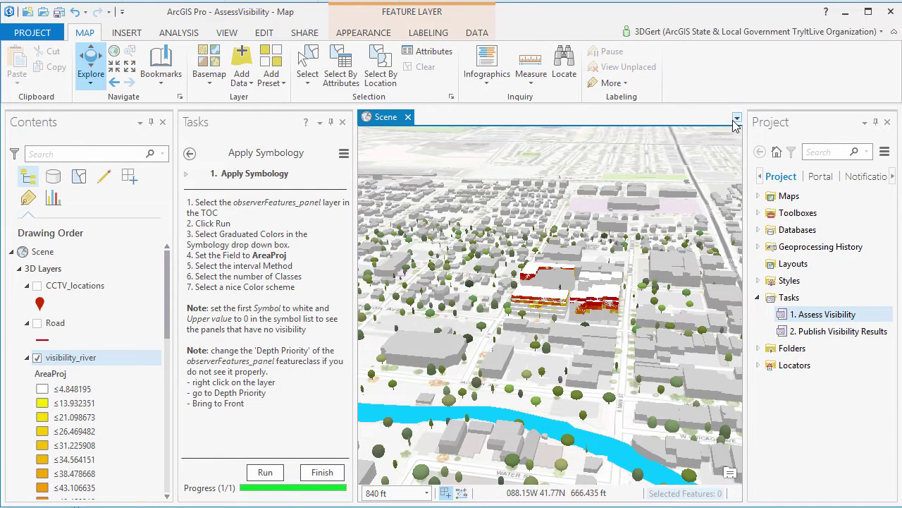
Step: Close the symbology pane, hide ProposedDevelopment_LOD2, and zoom in on the coloured panels
click(732, 121)
scroll(153, 330, down, 5)
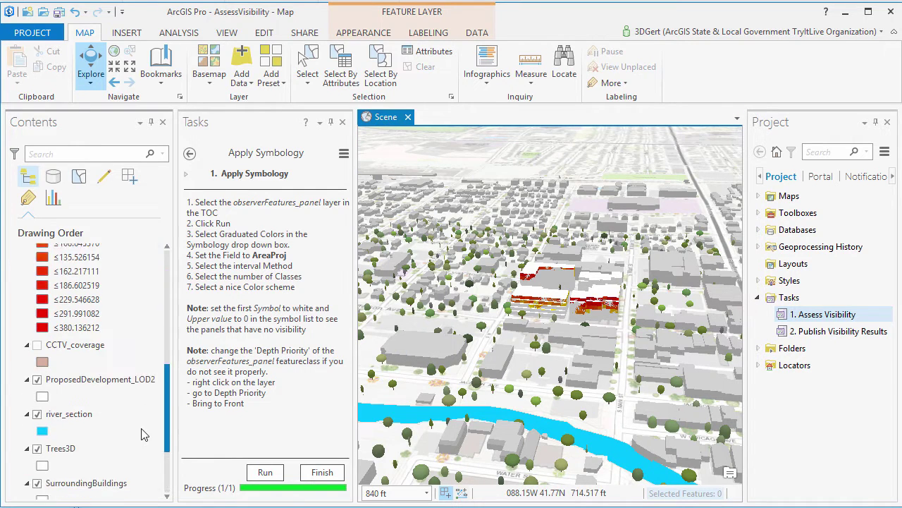
click(28, 371)
click(37, 367)
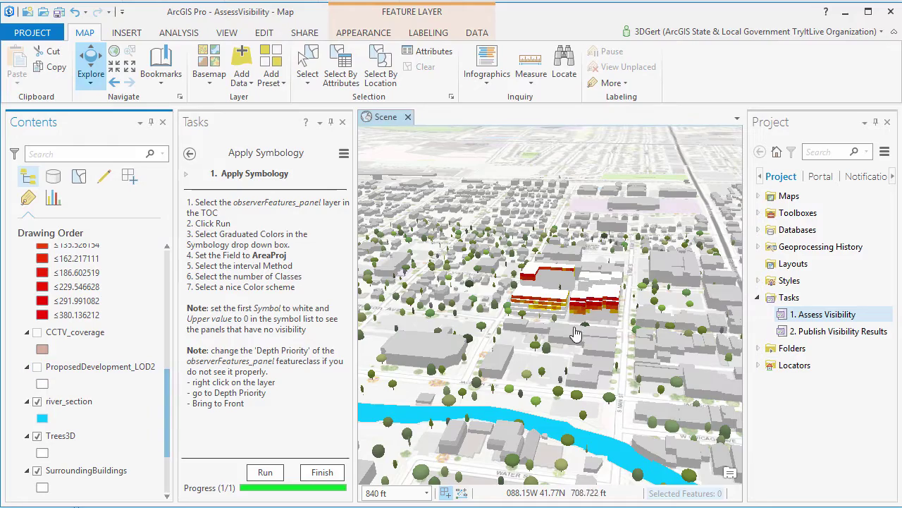
scroll(511, 354, up, 5)
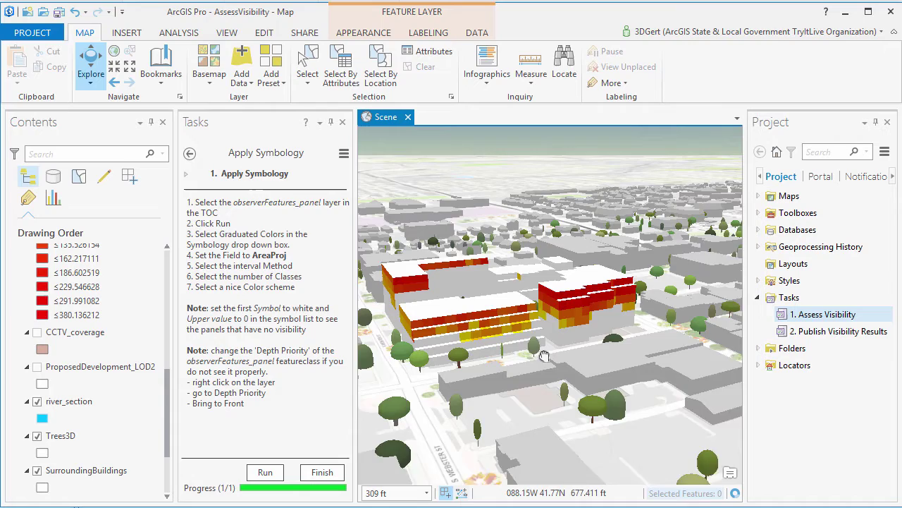
drag(475, 362, 588, 392)
Step: Read the AreaProj values of two river-facing panels (330.291118 and 25.006922)
click(582, 358)
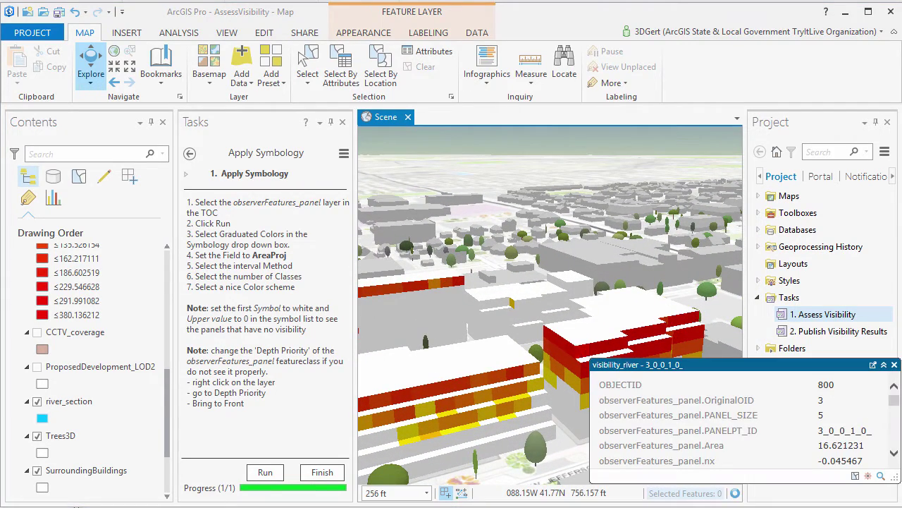
drag(896, 400, 890, 455)
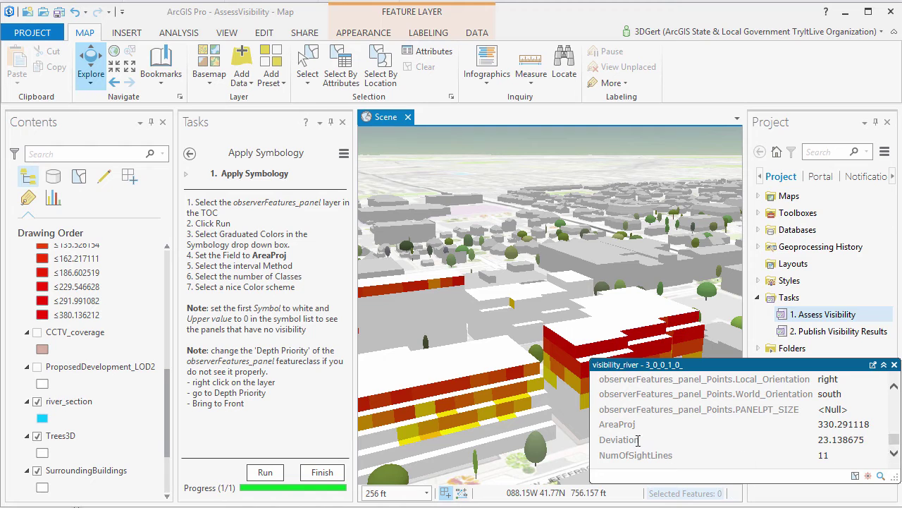
drag(612, 424, 867, 423)
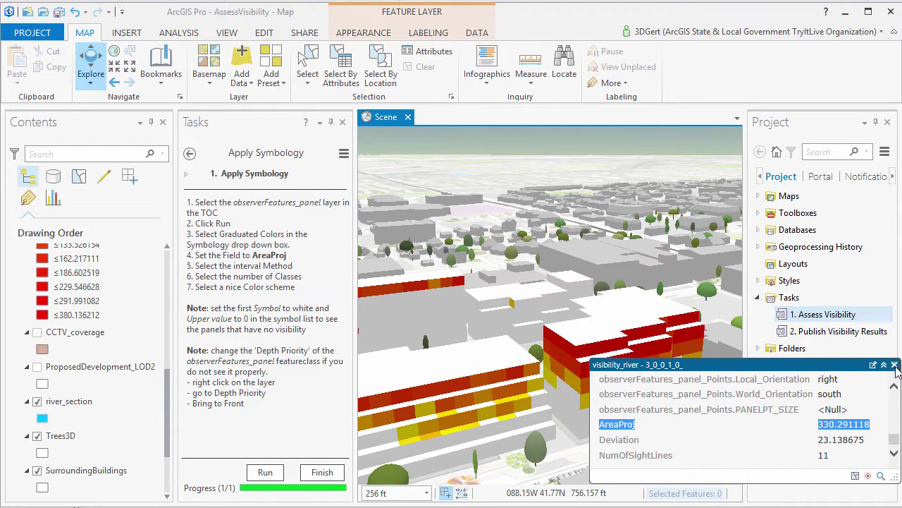
click(426, 415)
drag(894, 398, 894, 452)
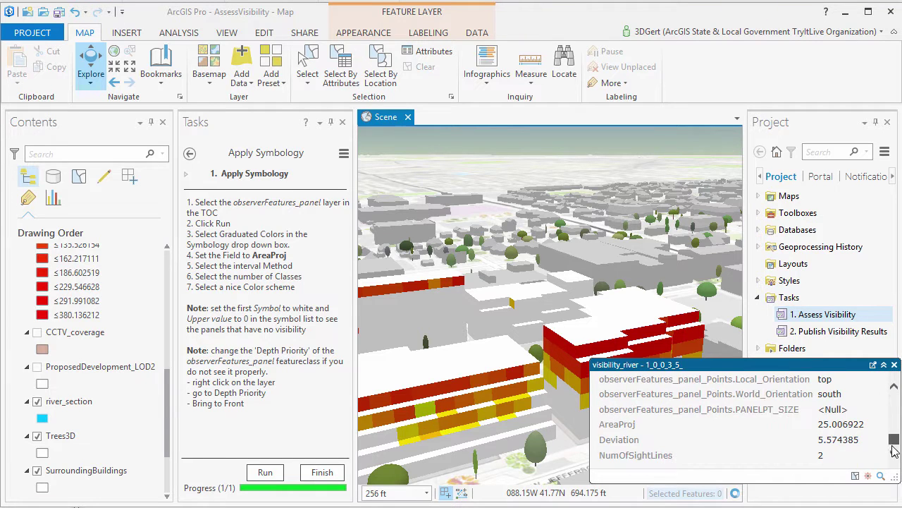
drag(603, 424, 867, 422)
click(894, 365)
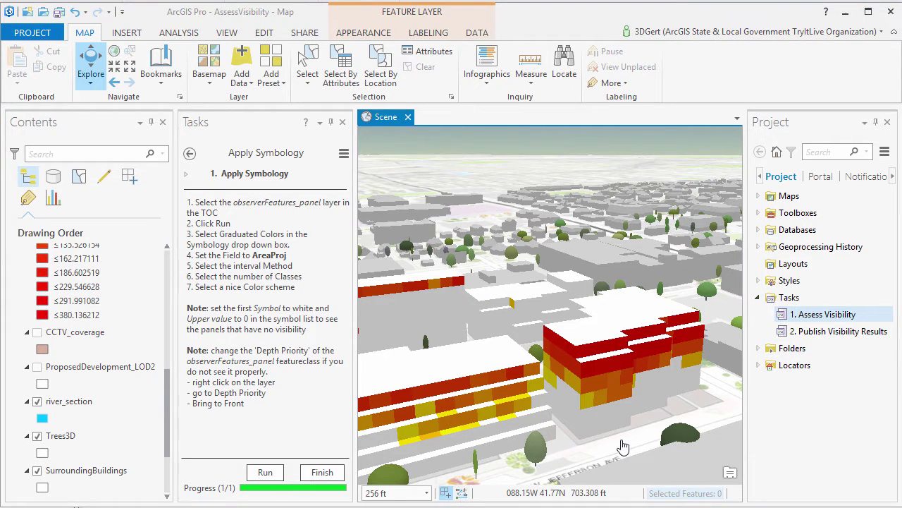
Step: Finish the Apply Symbology step and turn on the Road layer
click(322, 472)
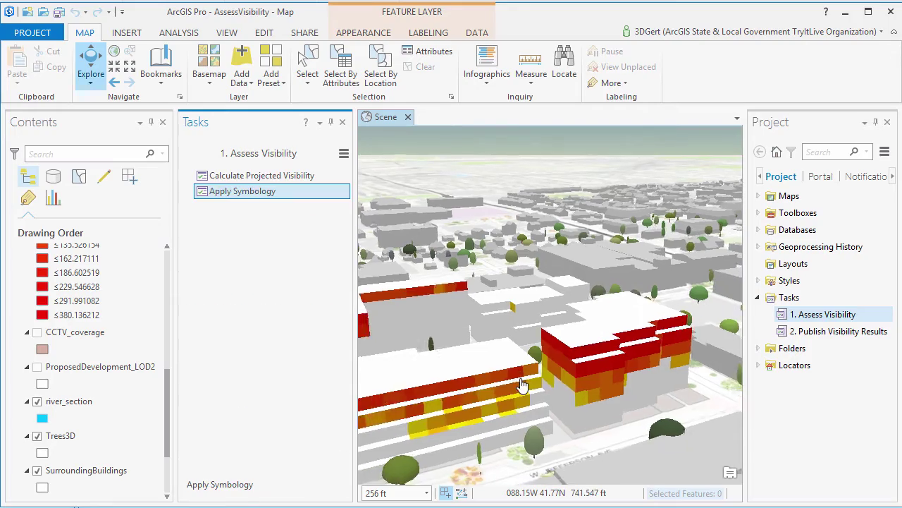
scroll(522, 384, down, 5)
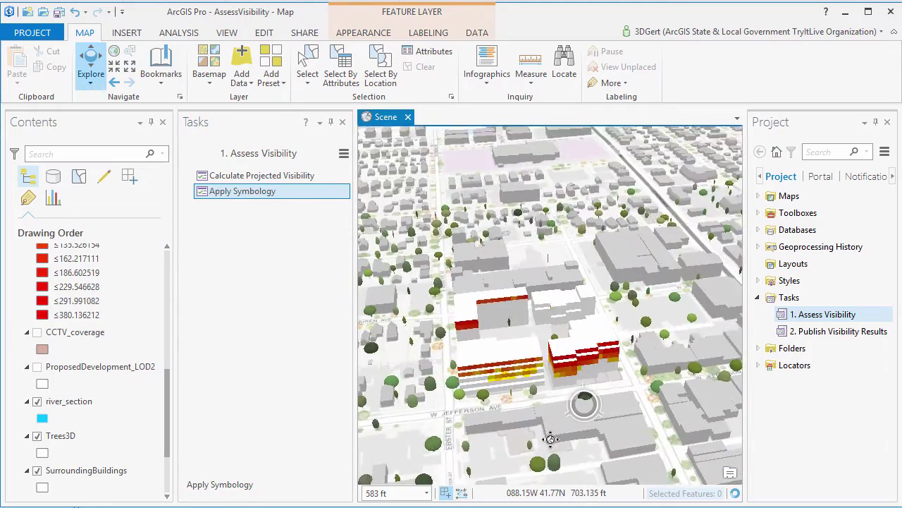
drag(551, 439, 552, 317)
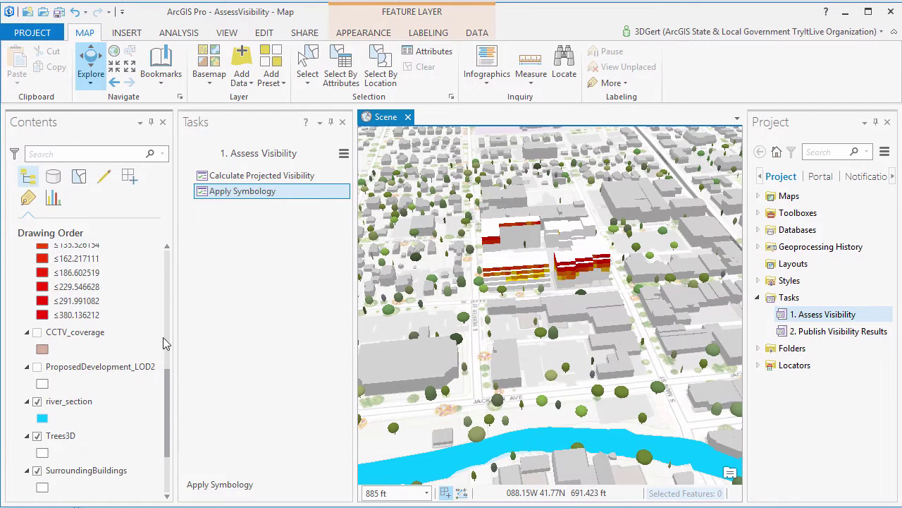
drag(170, 382, 176, 259)
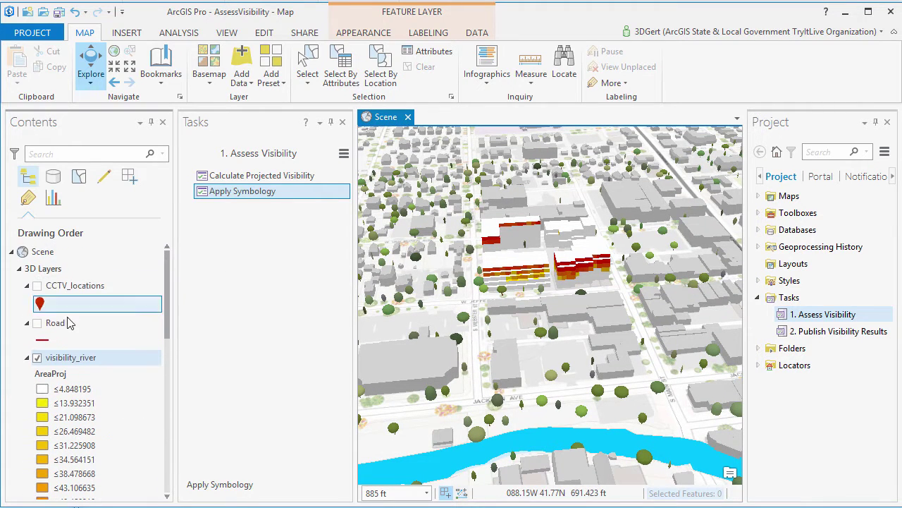
click(38, 324)
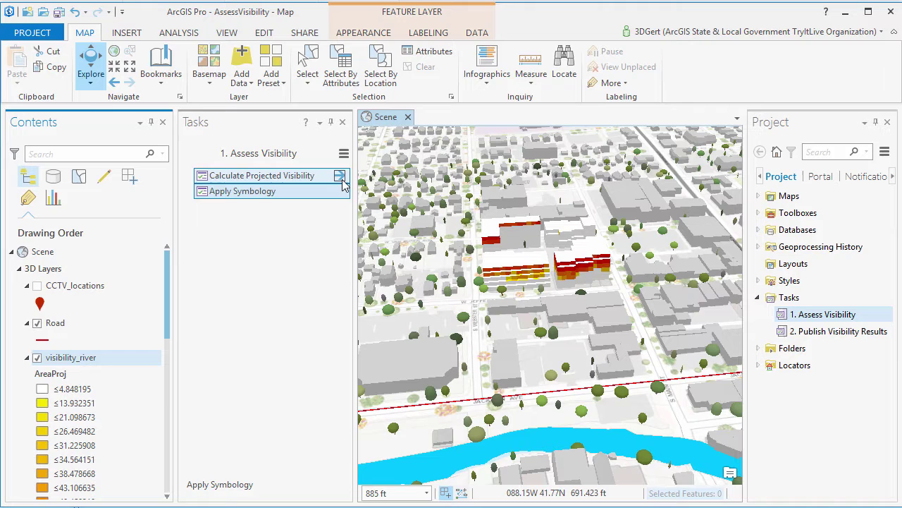
Step: In Calculate Projected Visibility, set Road as the observer features with panel size 2
click(340, 176)
click(313, 374)
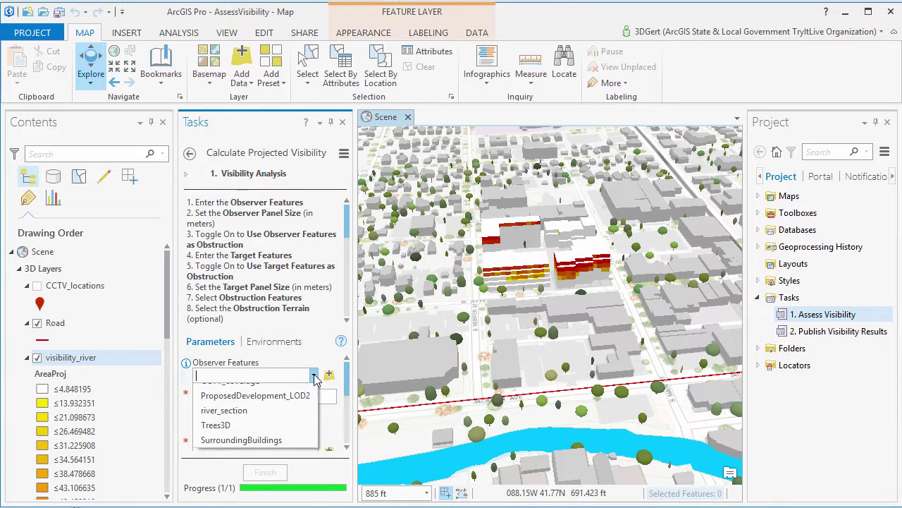
scroll(282, 458, up, 2)
click(212, 404)
click(318, 398)
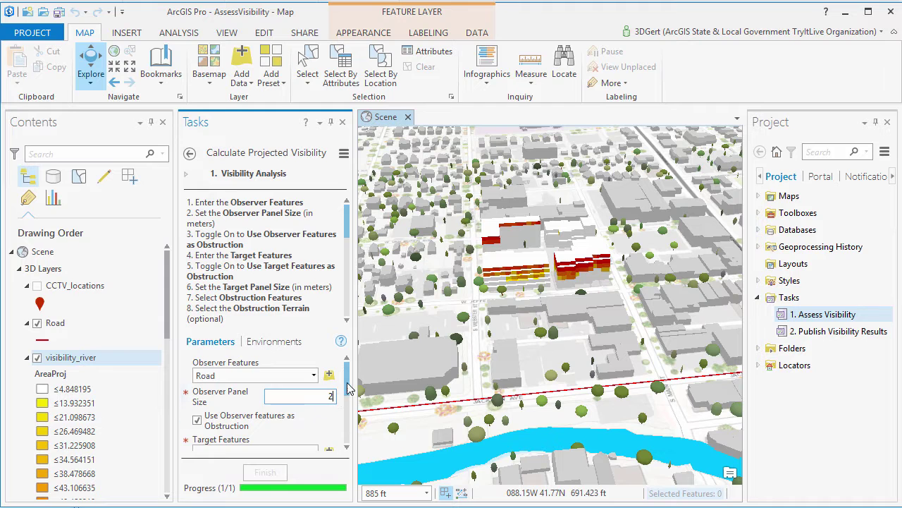
drag(347, 388, 344, 418)
Step: Target ProposedDevelopment_LOD2, with ProposedDevelopment_LOD2, SurroundingBuildings and Trees3D as obstructions
click(314, 371)
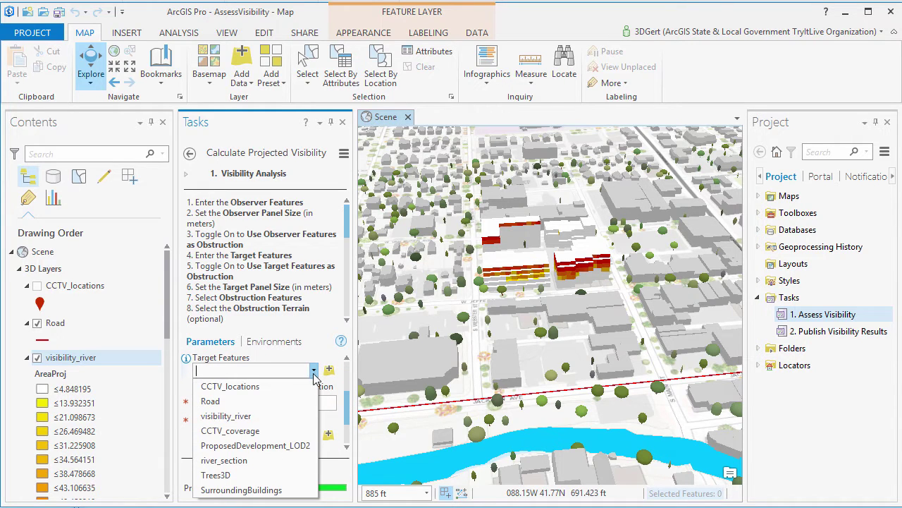
click(302, 444)
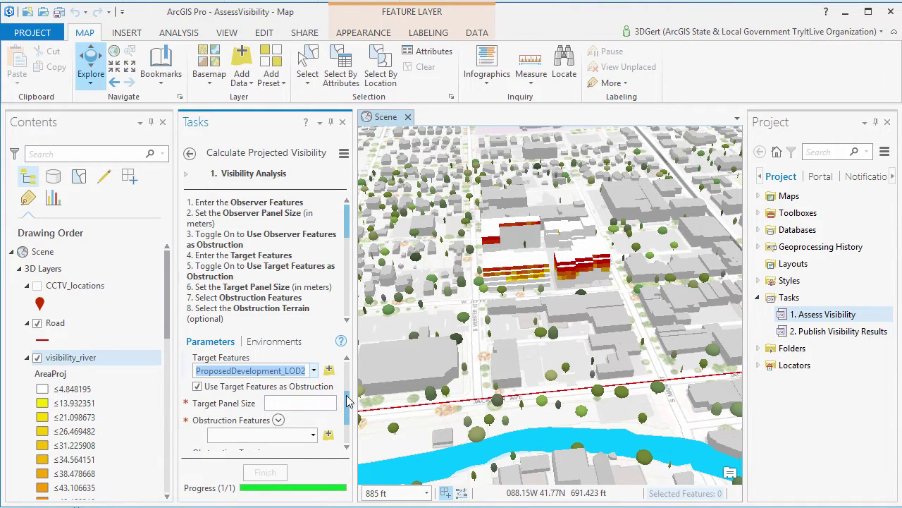
drag(346, 404, 347, 414)
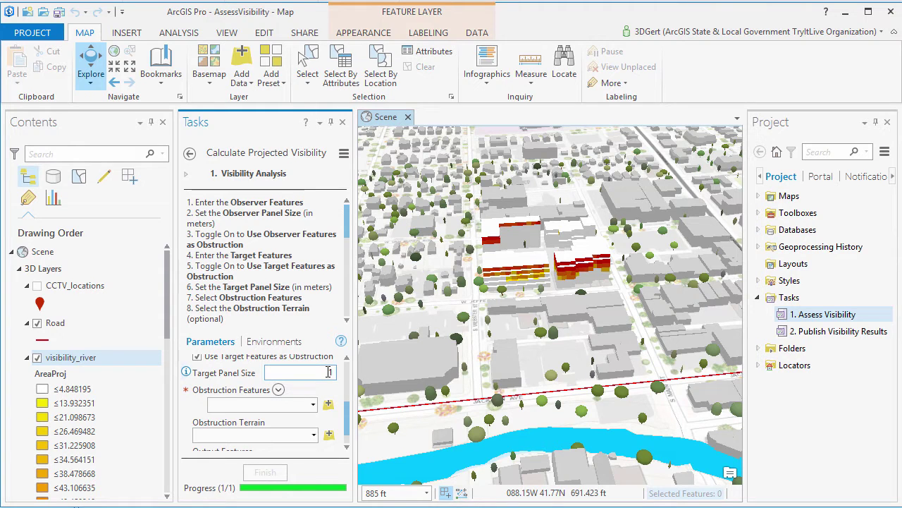
click(315, 411)
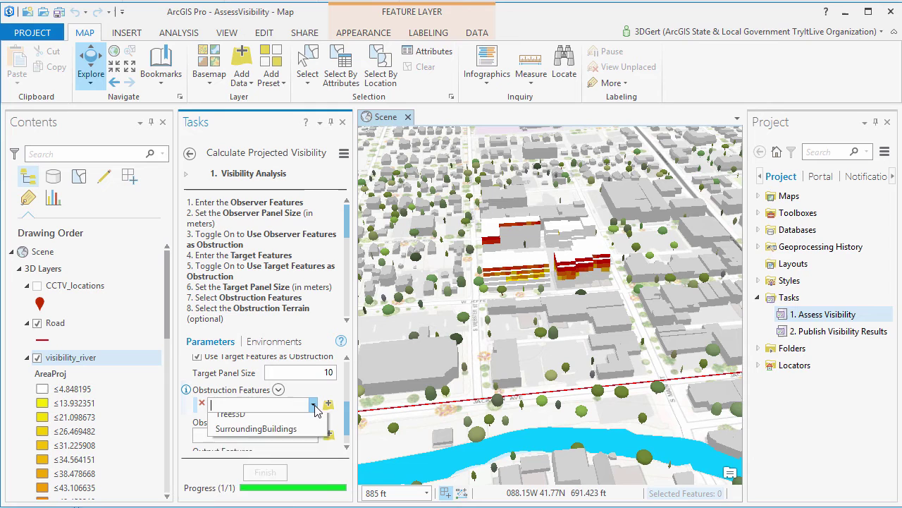
click(292, 479)
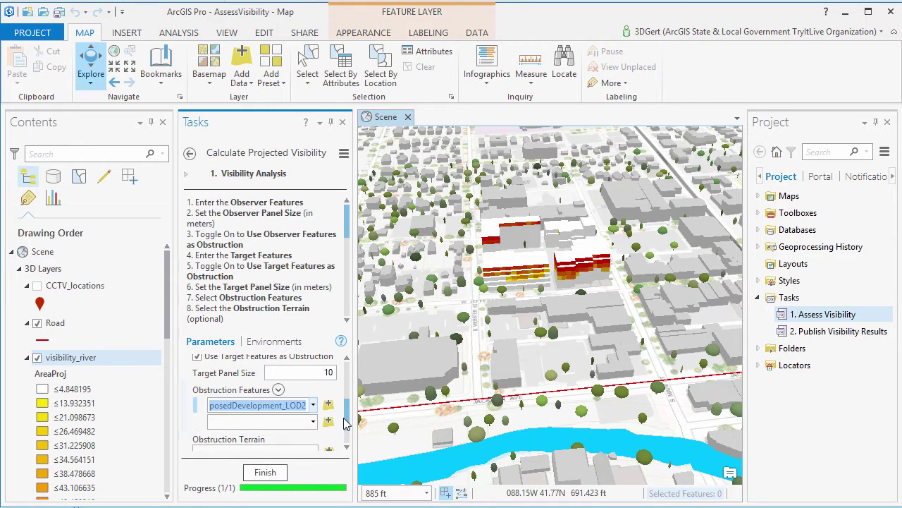
drag(347, 423, 347, 434)
click(313, 382)
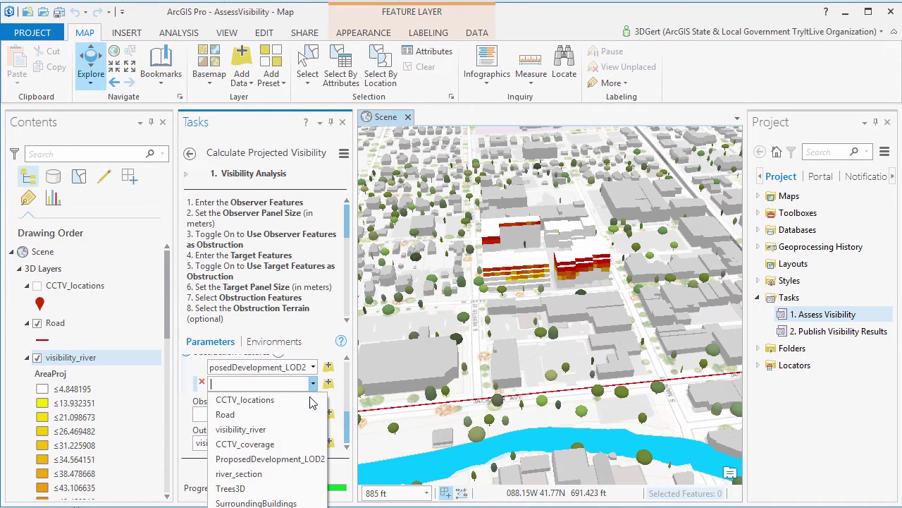
click(255, 502)
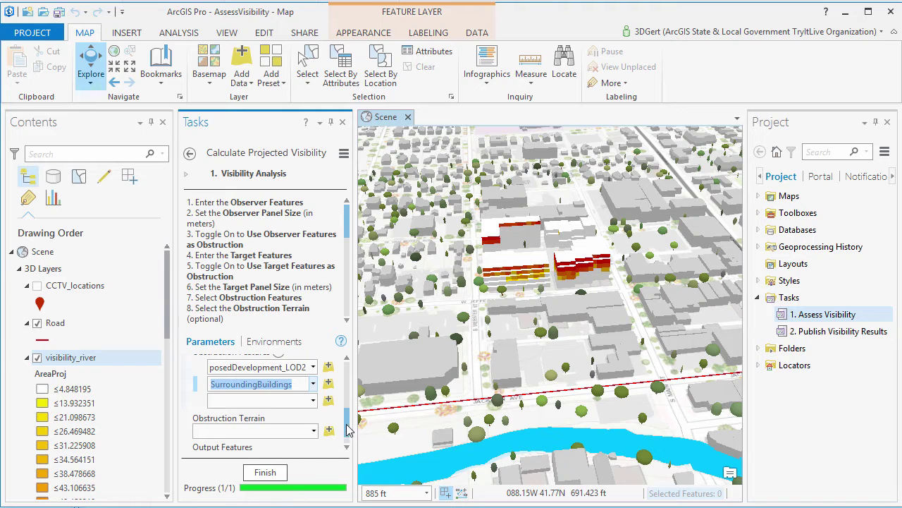
scroll(348, 430, down, 1)
click(313, 382)
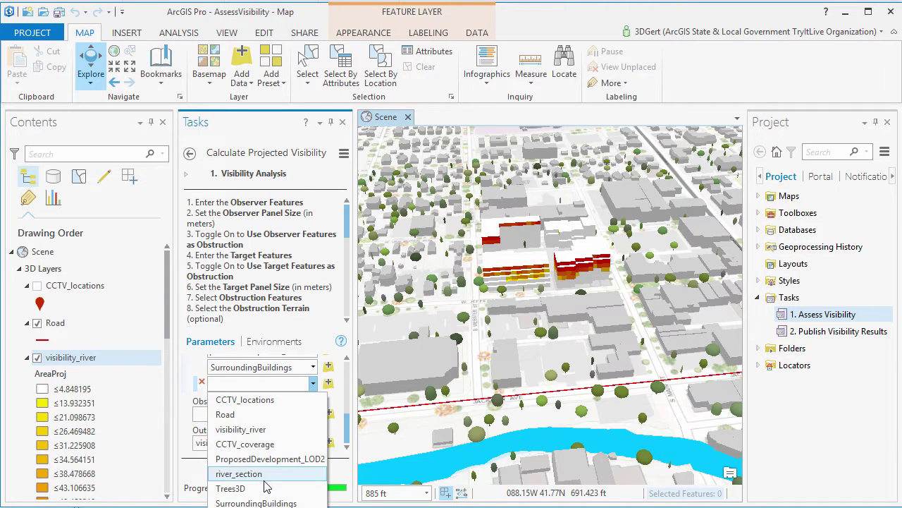
click(240, 432)
Step: Use DTM_660 as obstruction terrain, name the output visibility_road, and run it
click(313, 430)
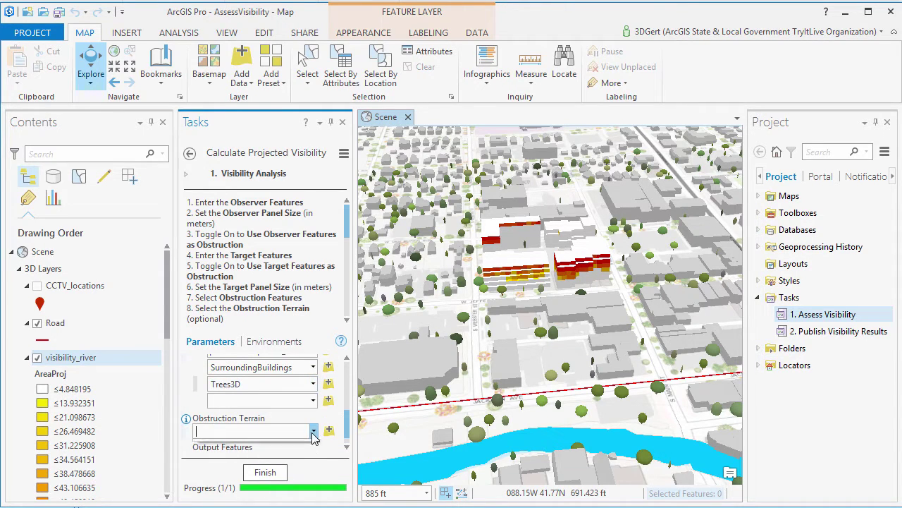
click(289, 445)
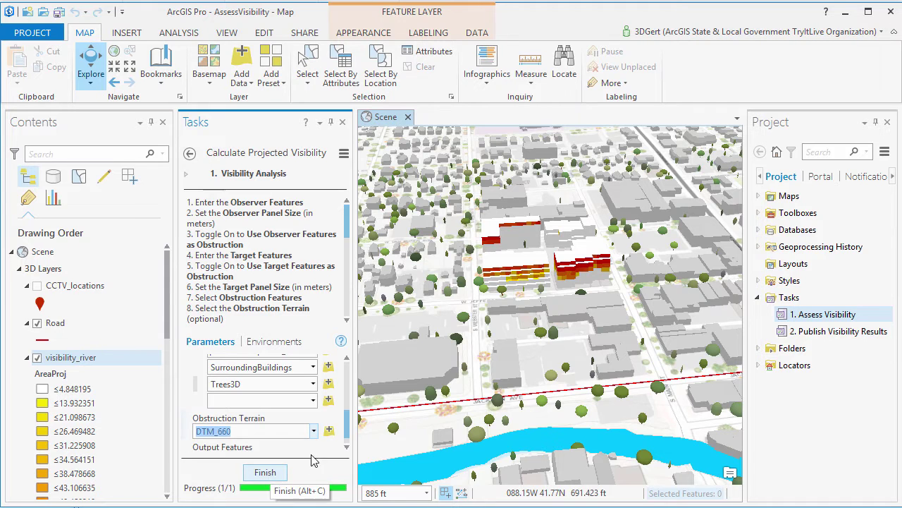
scroll(344, 443, down, 1)
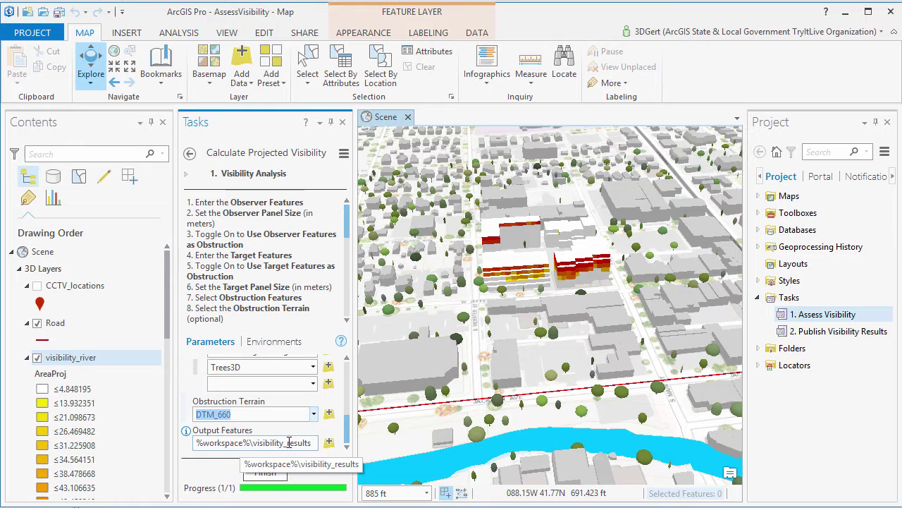
drag(289, 442, 313, 442)
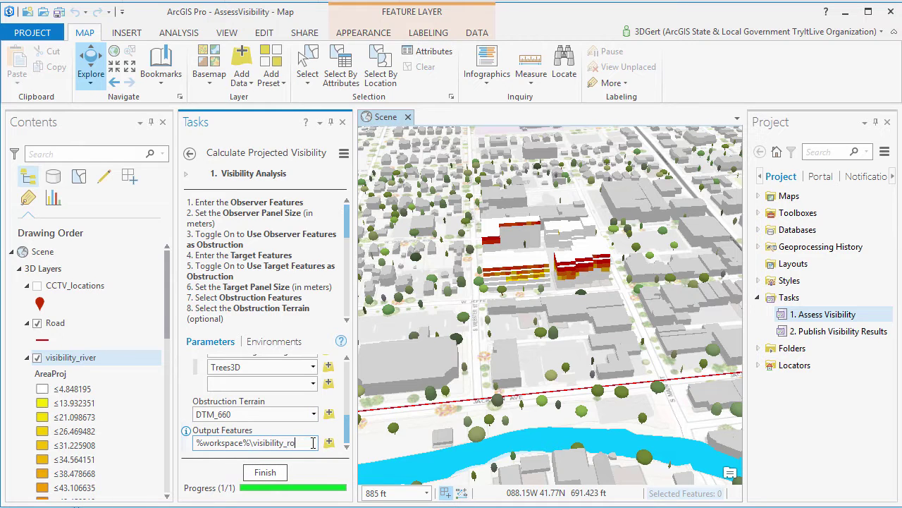
click(282, 473)
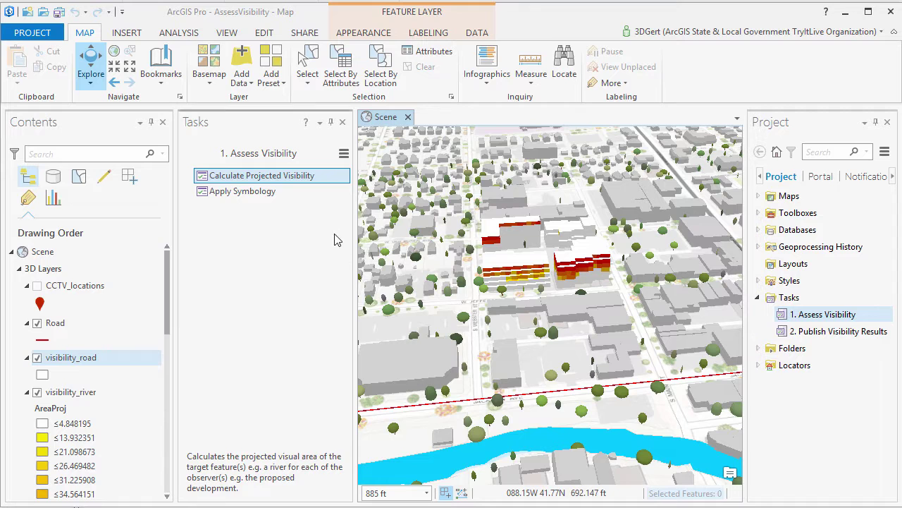
Step: Symbolize visibility_road with Graduated Colors on AreaProj in 20 classes
click(343, 191)
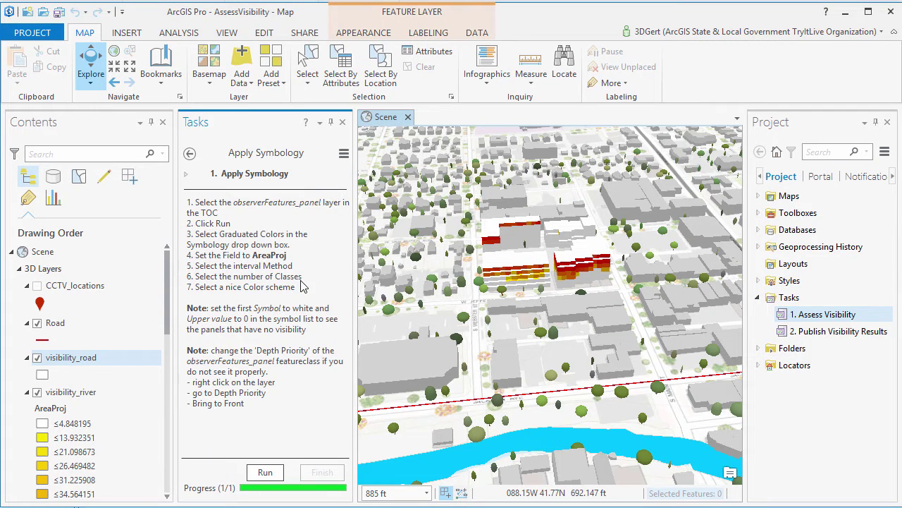
click(261, 473)
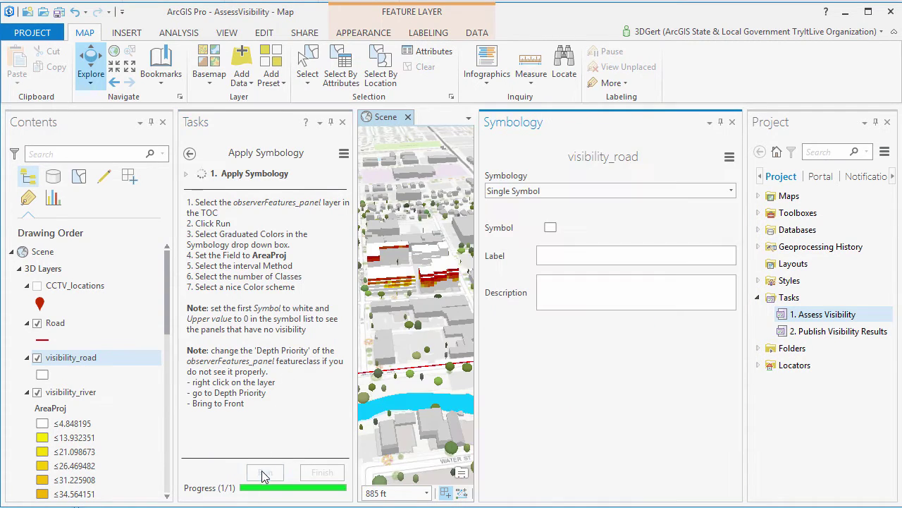
click(631, 193)
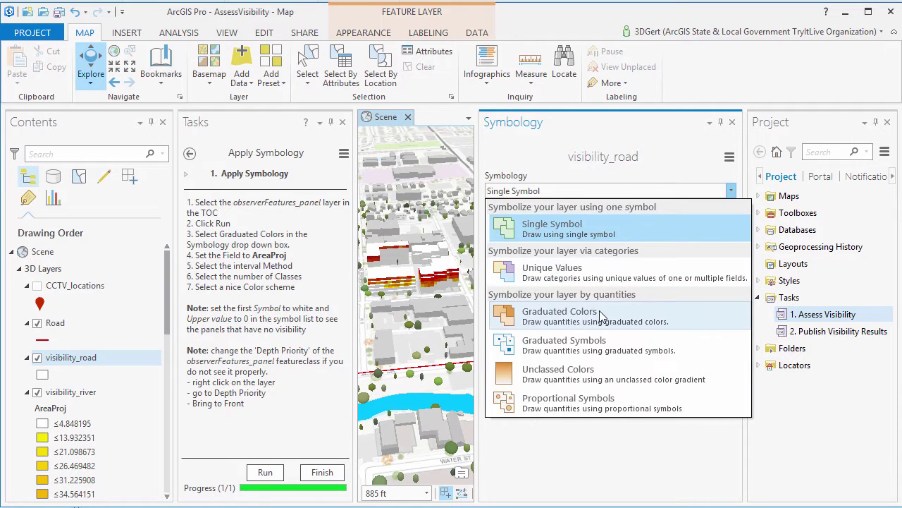
click(611, 262)
click(656, 224)
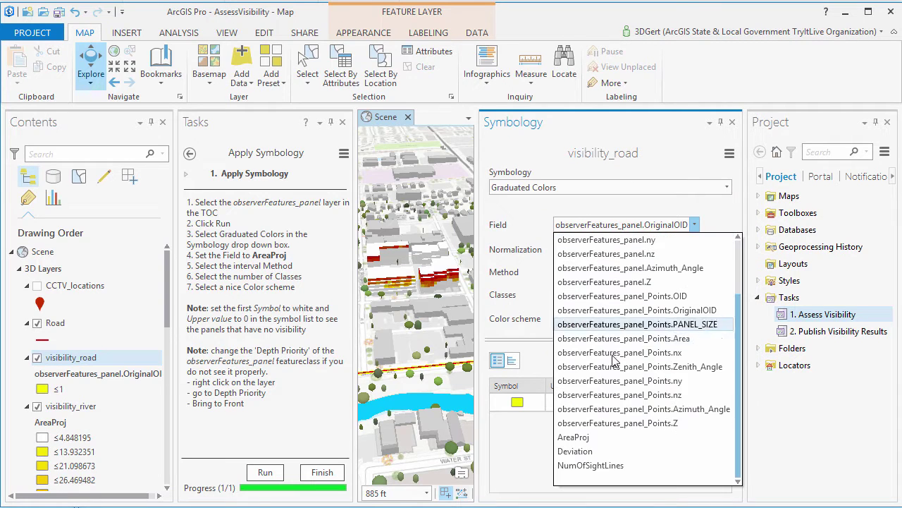
click(592, 489)
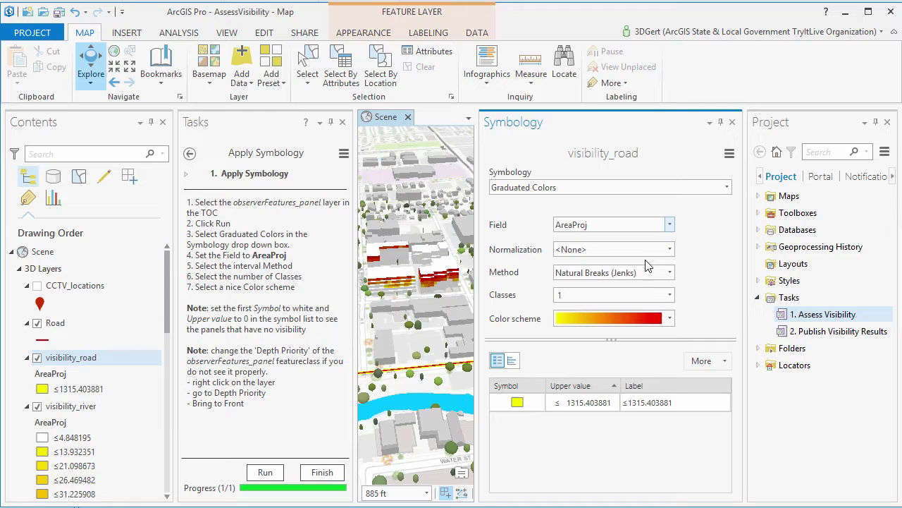
click(662, 295)
click(670, 295)
scroll(588, 423, down, 5)
click(599, 367)
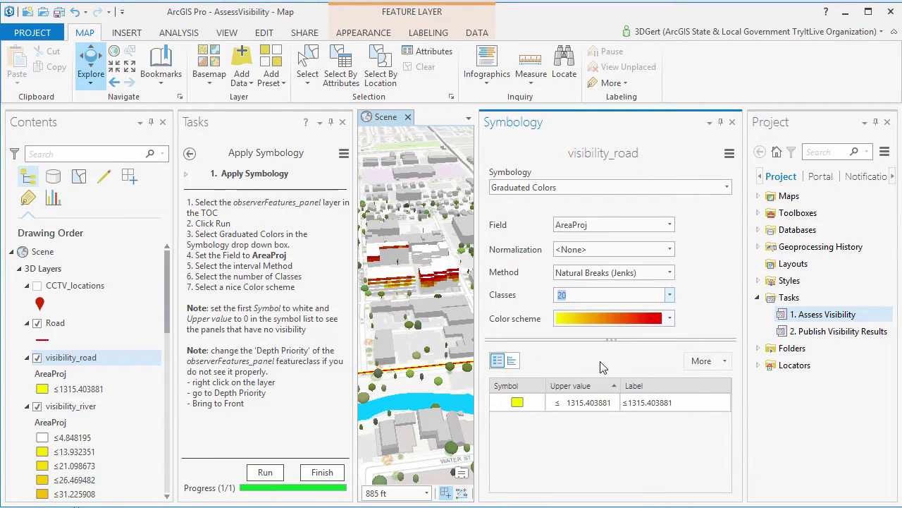
Step: Fill the ≤0.0 class with white and close the symbology pane
click(519, 402)
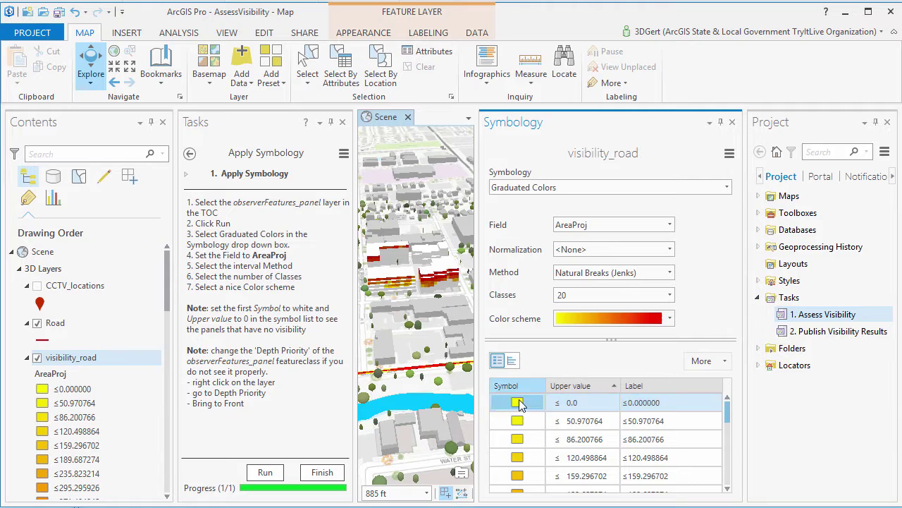
click(731, 252)
click(728, 303)
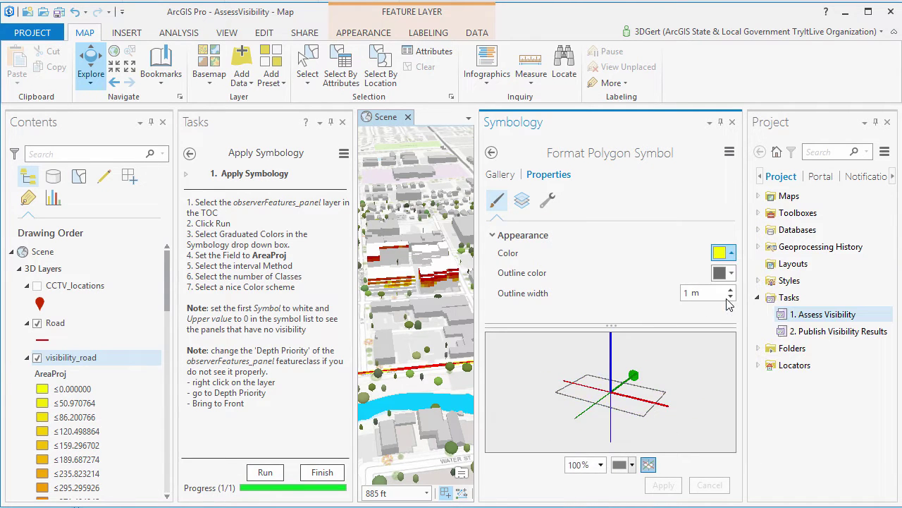
click(662, 485)
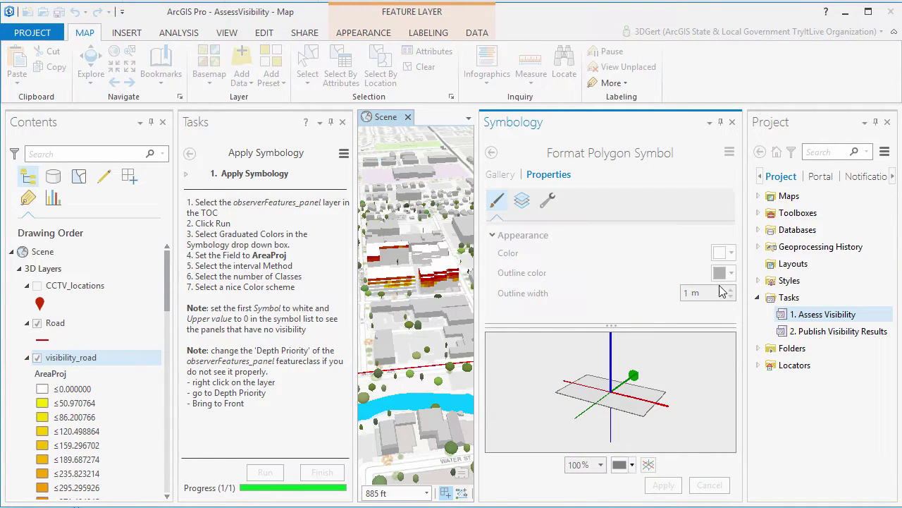
click(732, 123)
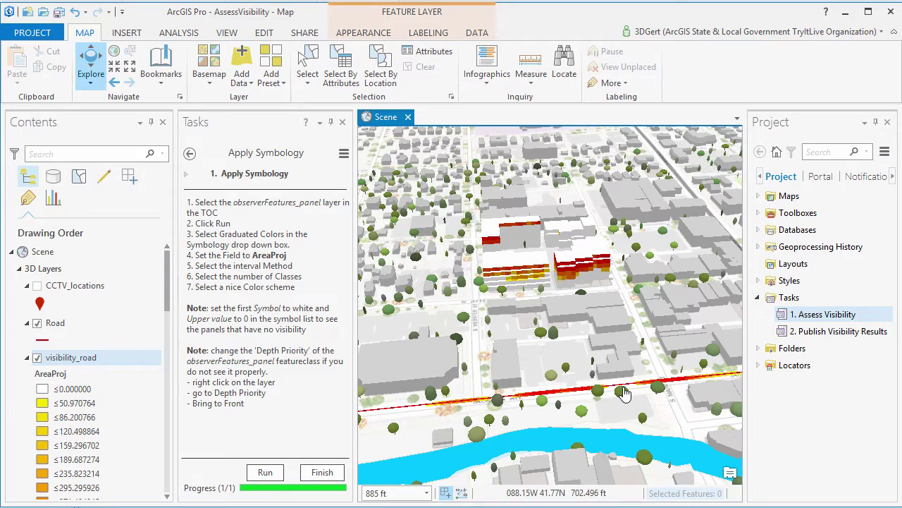
scroll(624, 395, up, 2)
scroll(624, 395, up, 5)
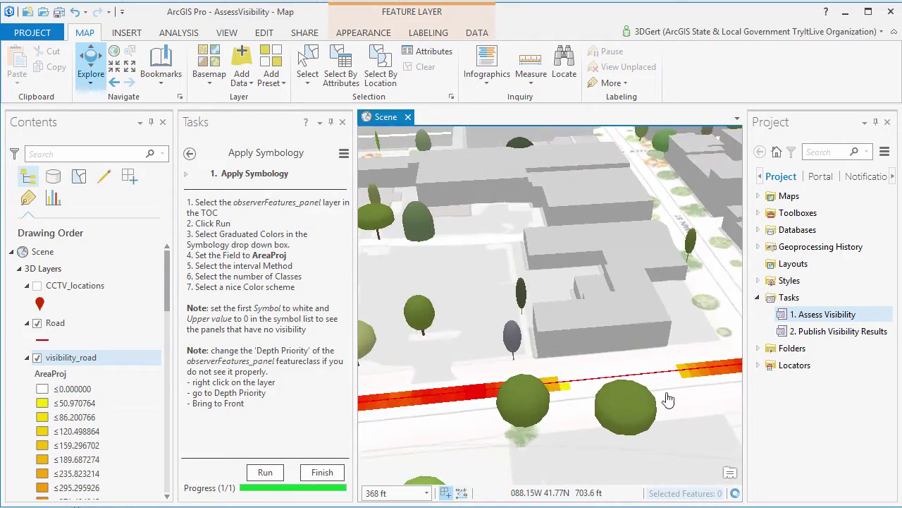
drag(637, 403, 582, 384)
click(577, 381)
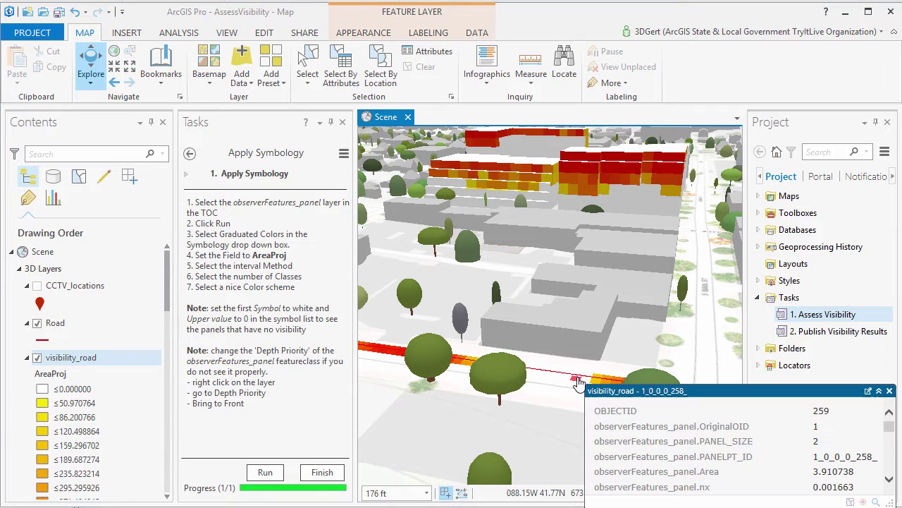
drag(889, 427, 880, 481)
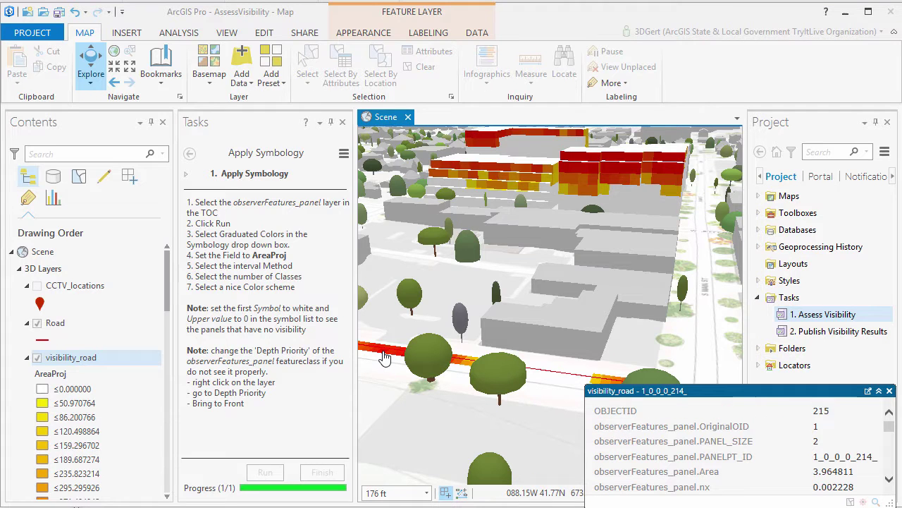
drag(891, 430, 892, 472)
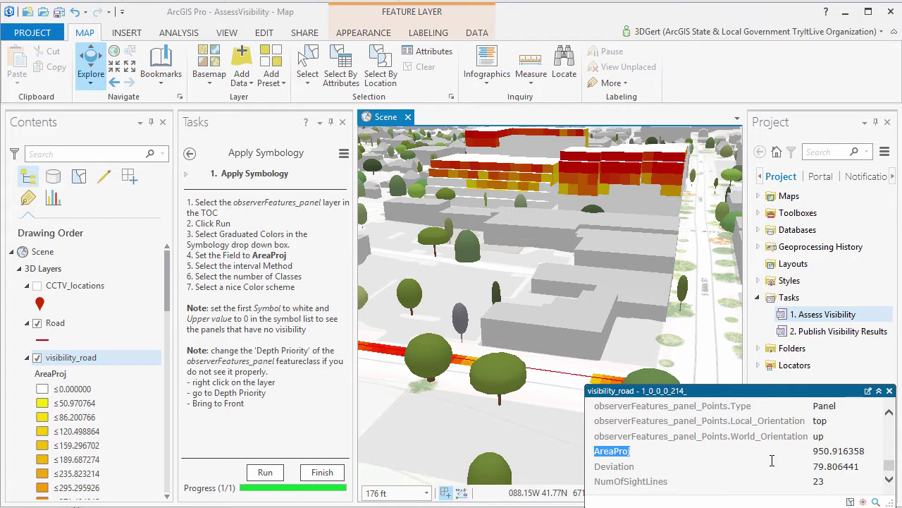
click(890, 390)
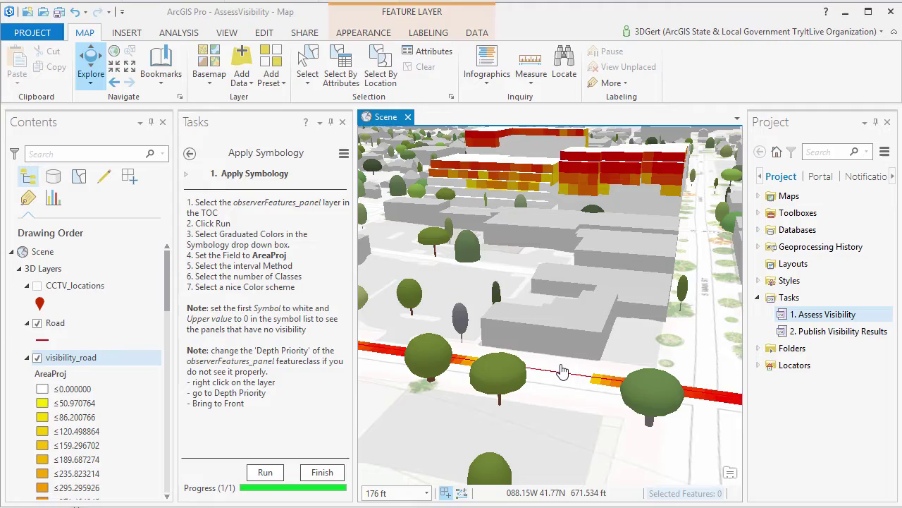
scroll(563, 372, down, 5)
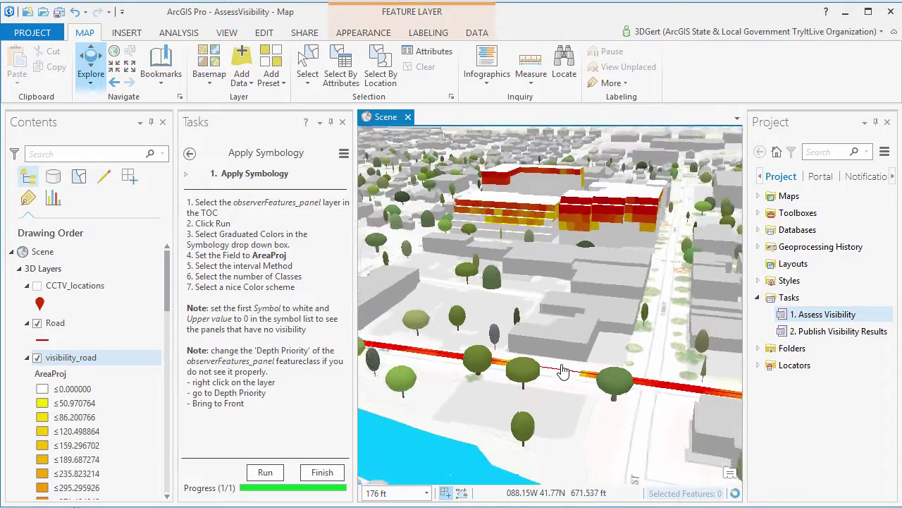
scroll(563, 372, down, 5)
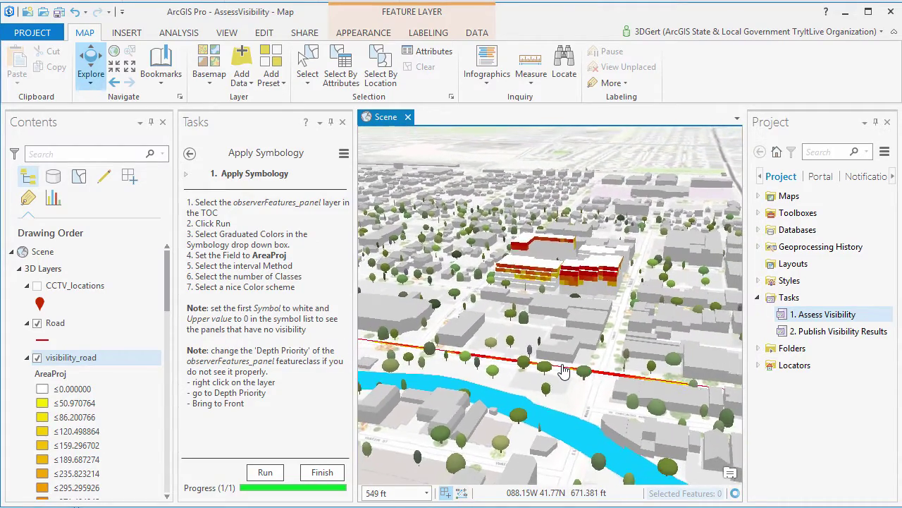
Step: Collapse the visibility_road and visibility_river legends and hide the visibility_river panels
drag(592, 310, 591, 357)
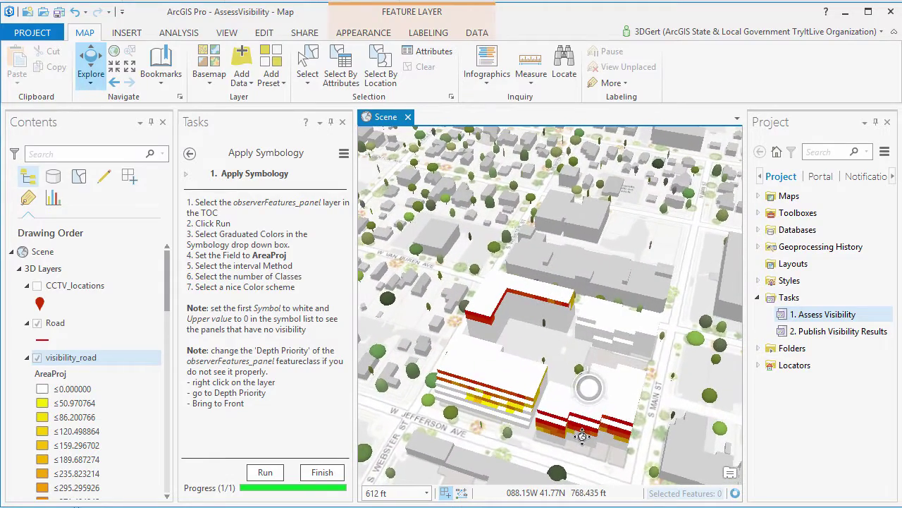
click(27, 357)
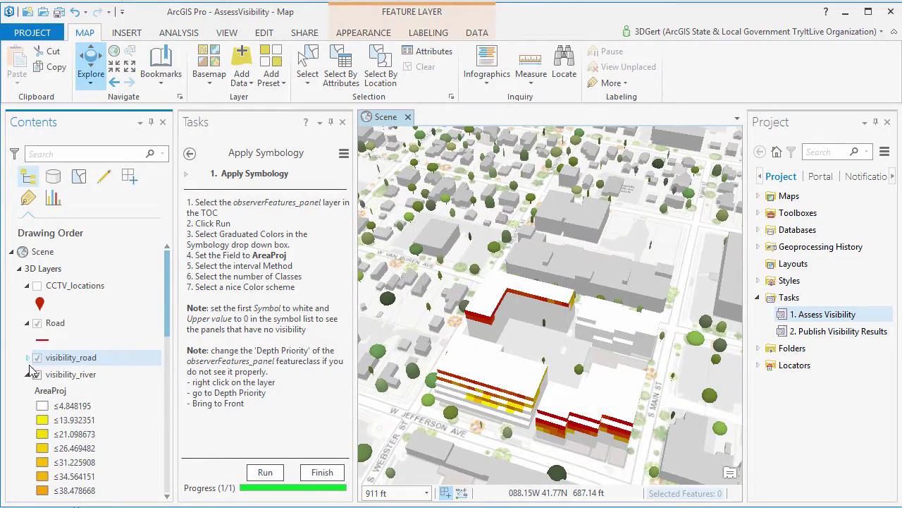
click(27, 374)
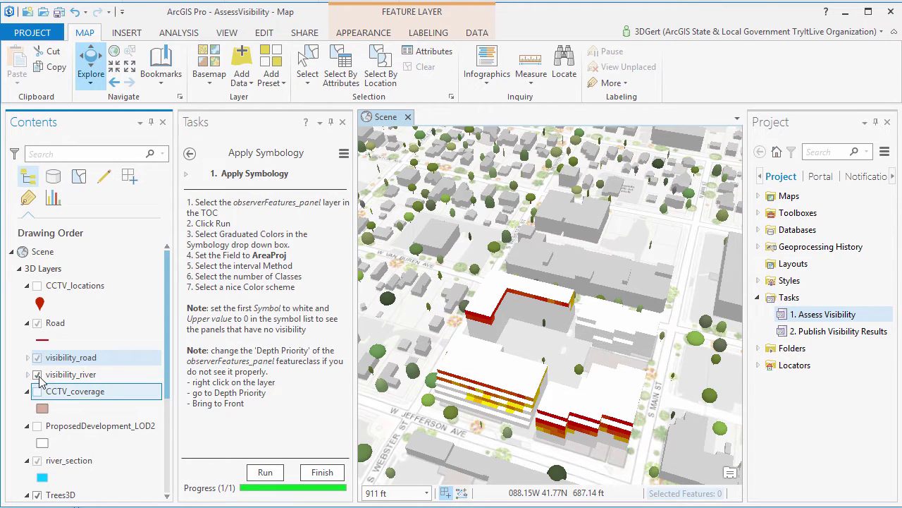
click(38, 375)
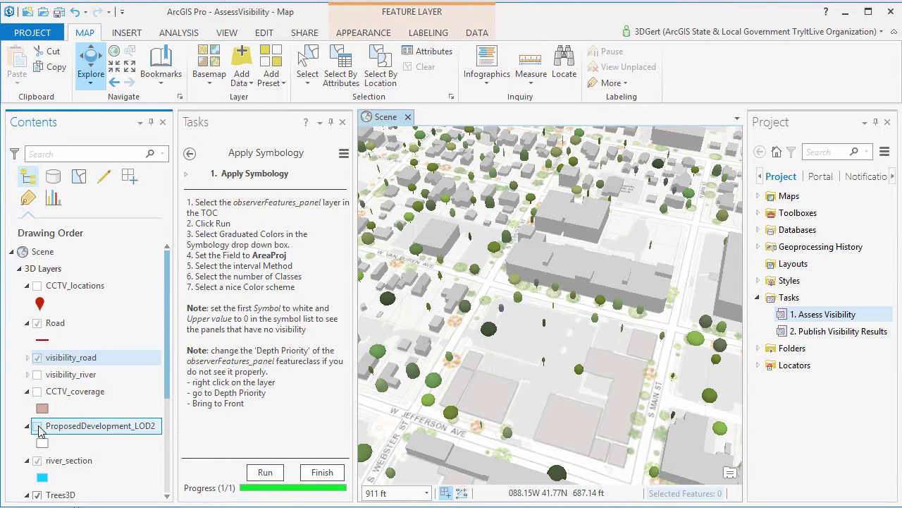
Step: Show ProposedDevelopment_LOD2, CCTV_locations and CCTV_coverage, then finish the Apply Symbology step
click(38, 426)
click(37, 286)
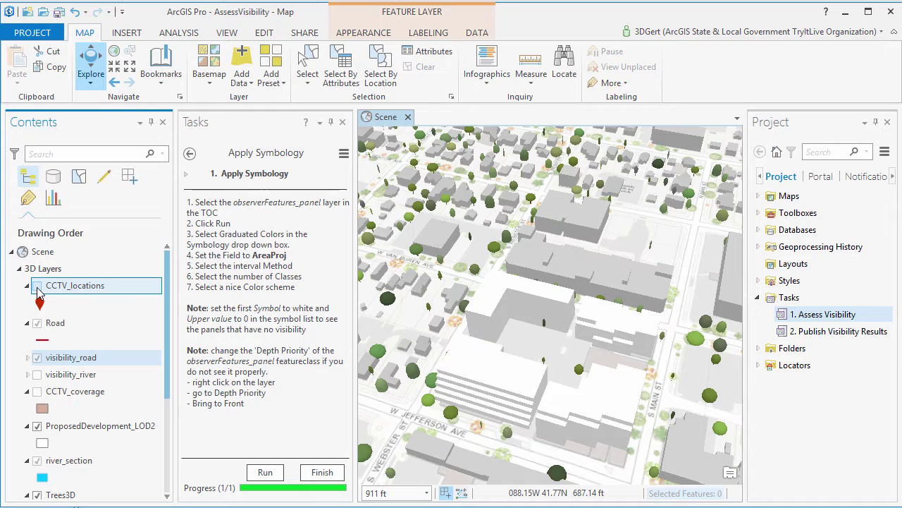
click(38, 392)
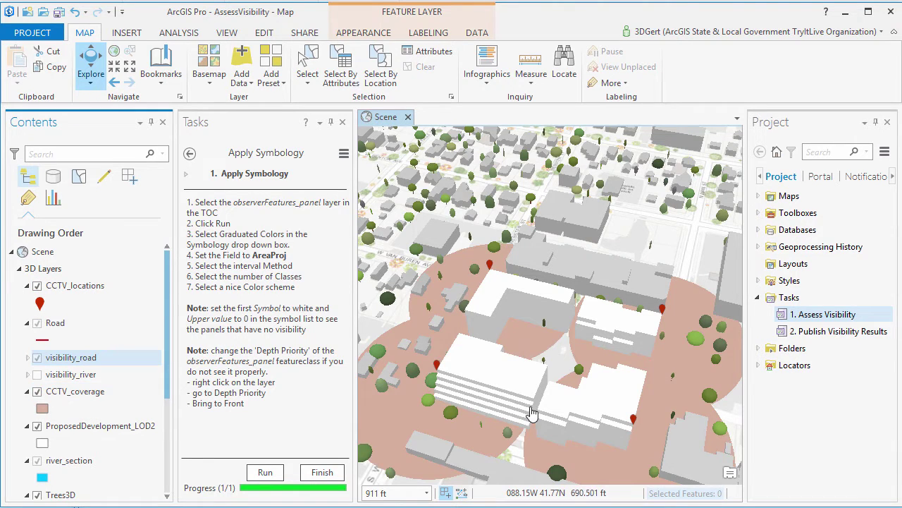
mouse_move(561, 391)
mouse_down()
mouse_move(608, 400)
mouse_move(550, 392)
mouse_up()
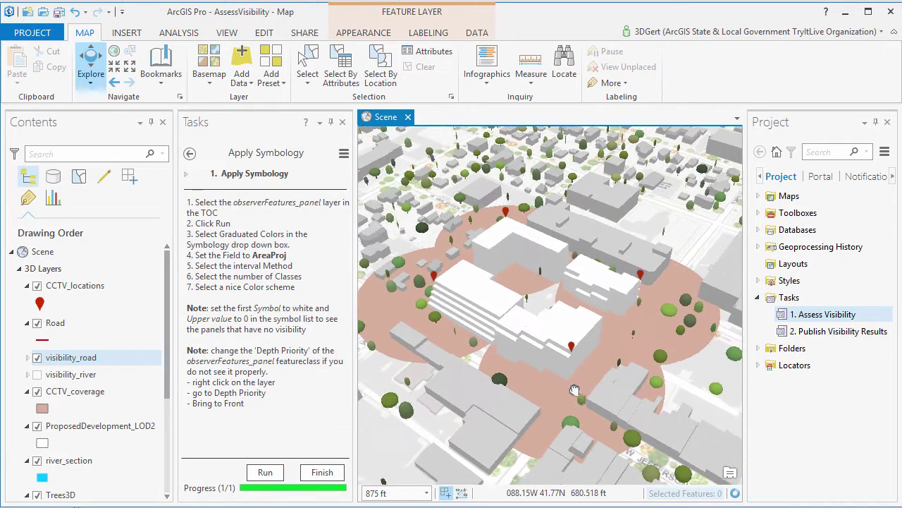
click(323, 472)
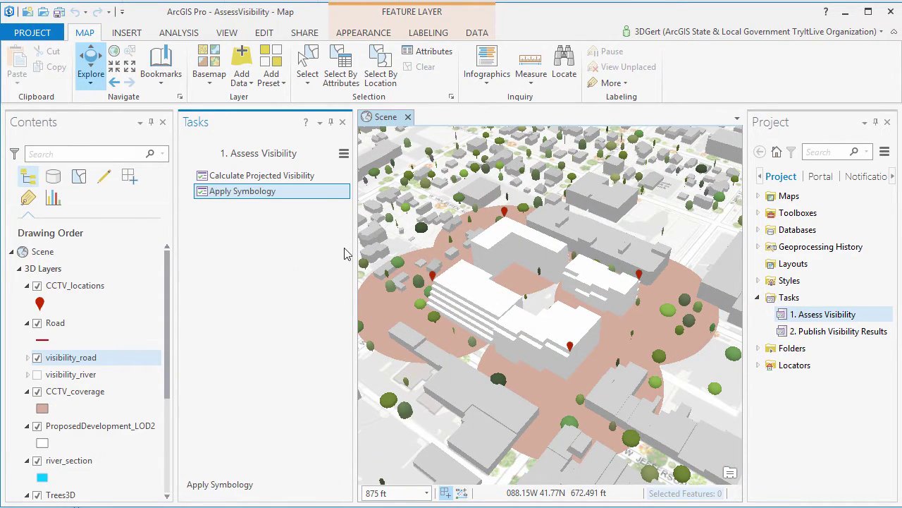
Step: In Calculate Projected Visibility, set CCTV_coverage as the observer features with its panel size
double_click(343, 176)
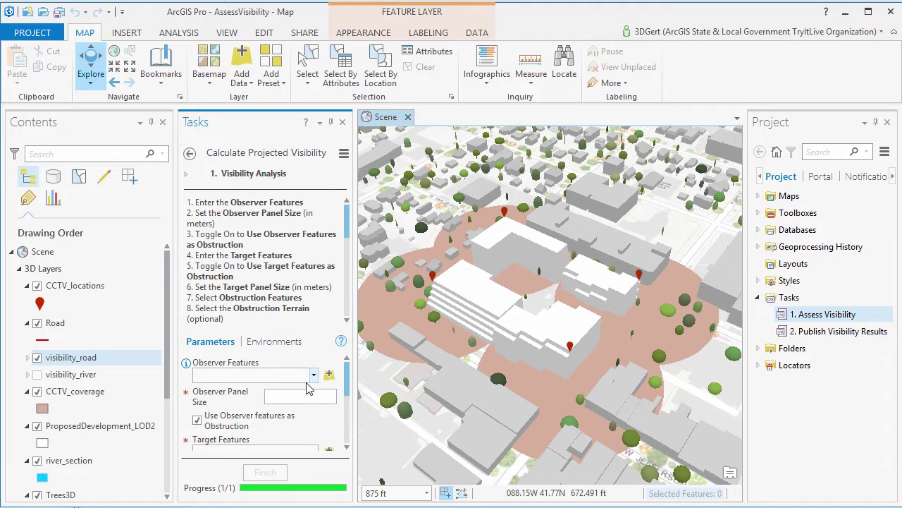
click(313, 377)
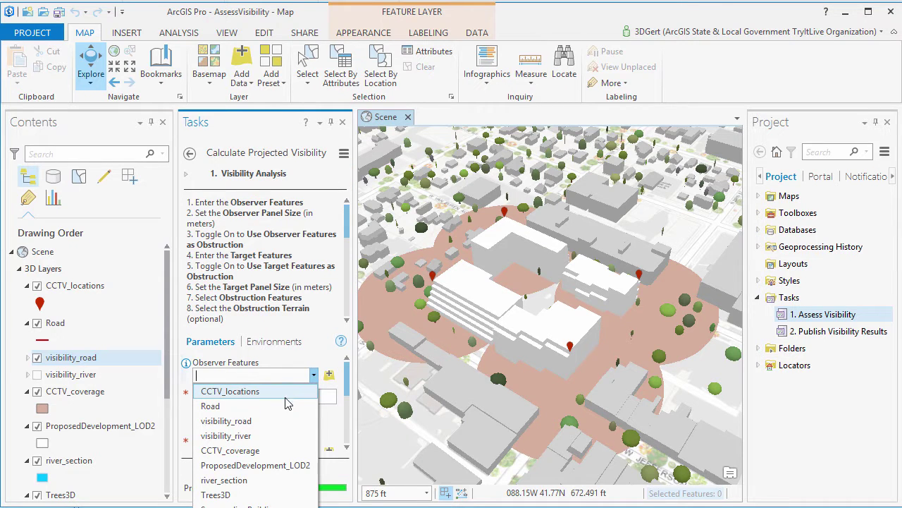
click(261, 450)
click(328, 396)
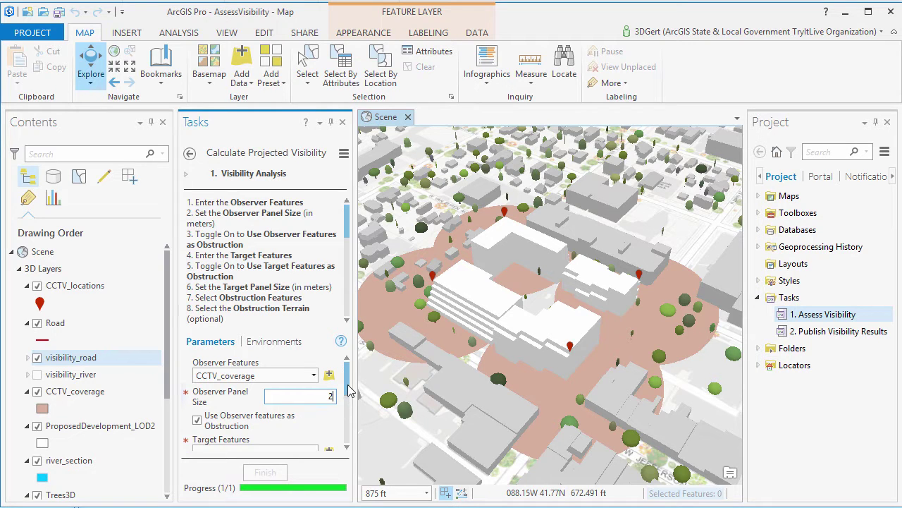
scroll(350, 391, down, 2)
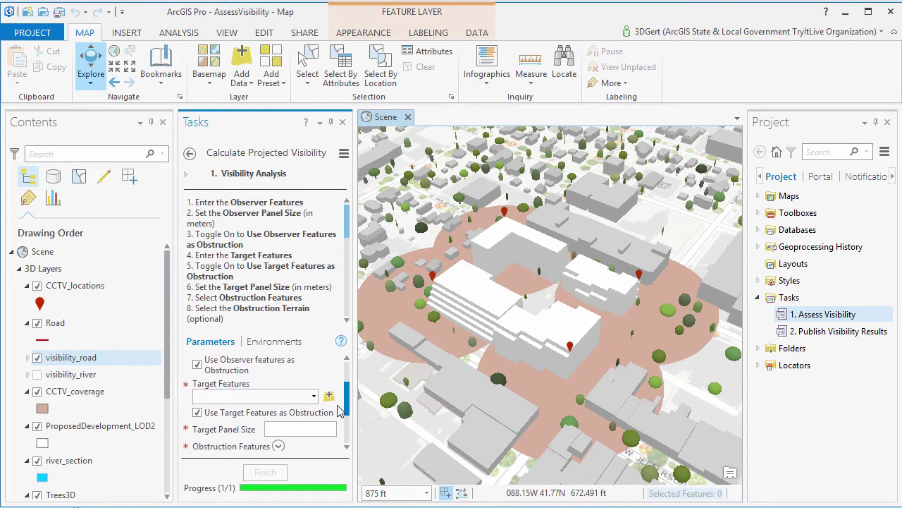
Step: Set CCTV_locations as the target features with its panel size
click(314, 395)
click(306, 409)
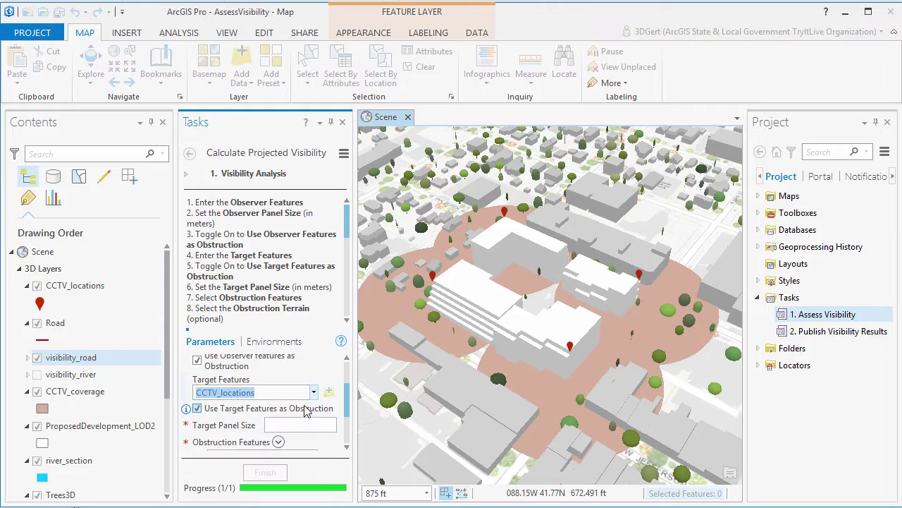
scroll(345, 405, down, 2)
click(328, 397)
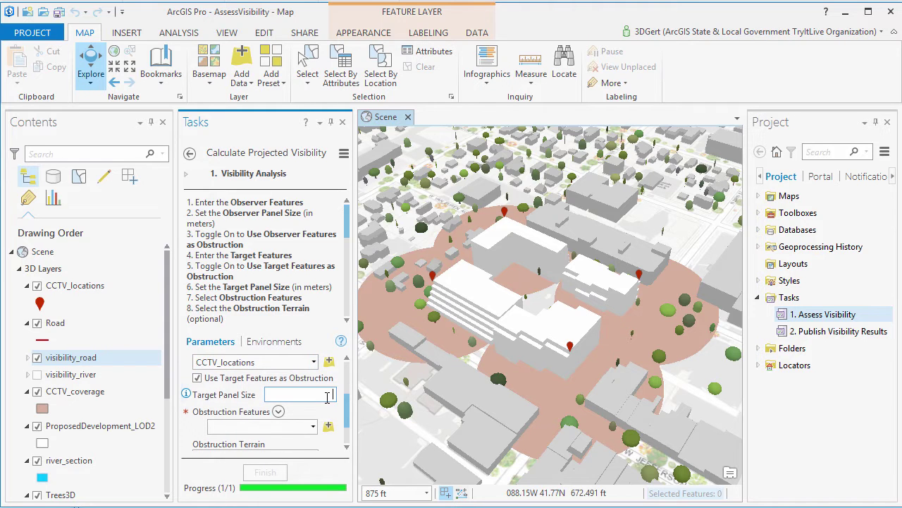
scroll(349, 416, down, 3)
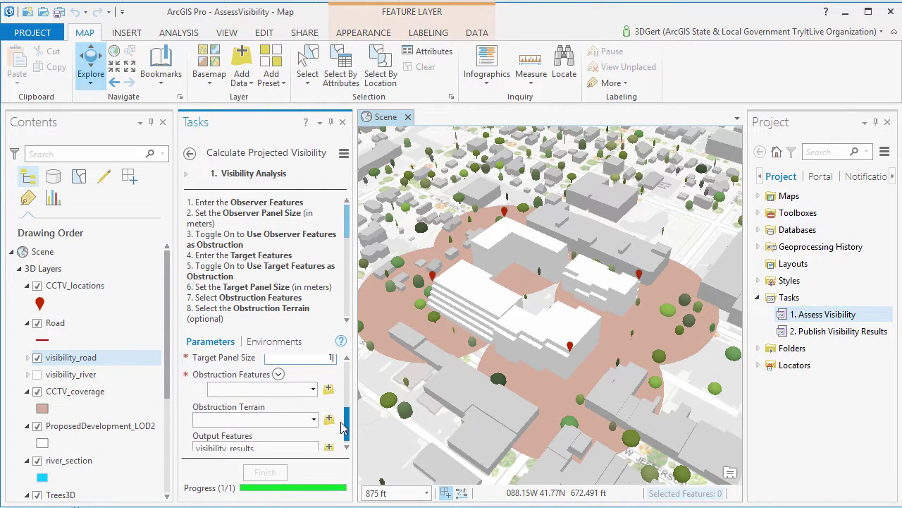
Step: Add SurroundingBuildings, ProposedDevelopment_LOD2 and Trees3D as obstruction layers
click(313, 385)
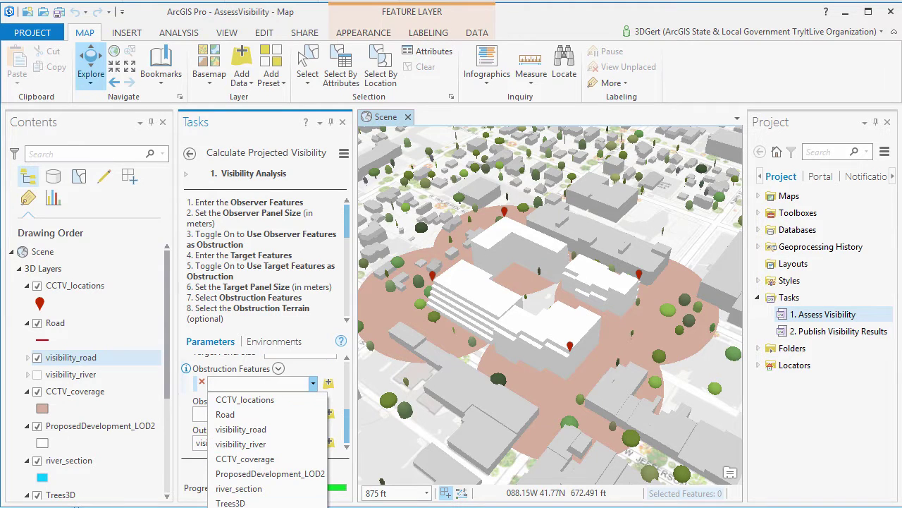
click(268, 503)
click(313, 402)
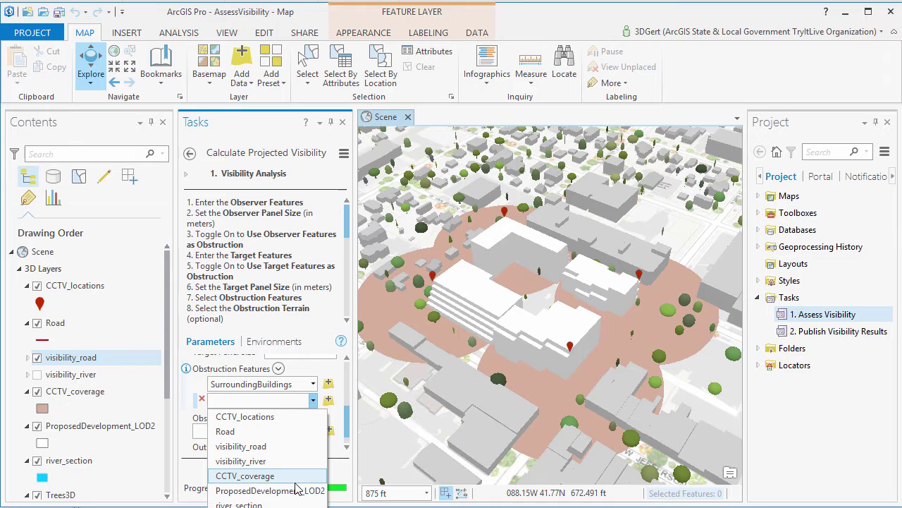
click(268, 489)
click(313, 417)
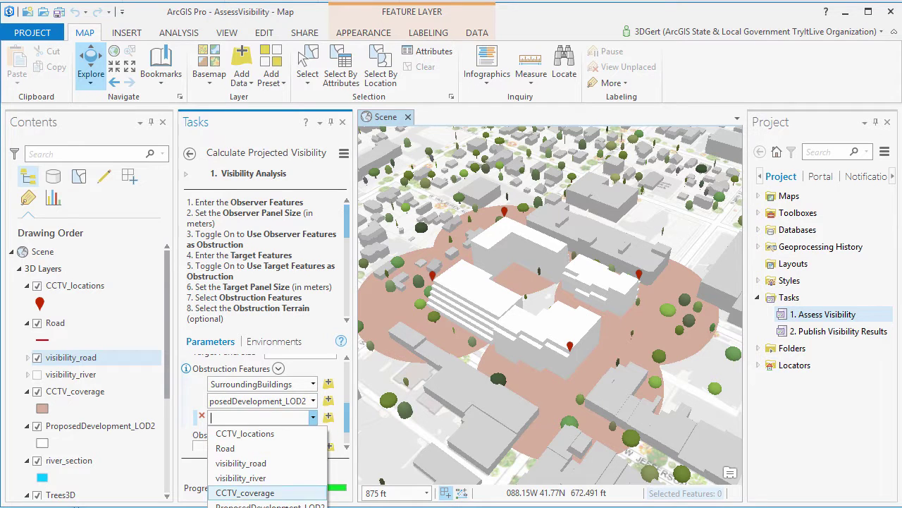
click(268, 472)
drag(346, 423, 348, 442)
Step: Use DTM_660 terrain, rename the output to visibility_cameras, and run the analysis
click(313, 415)
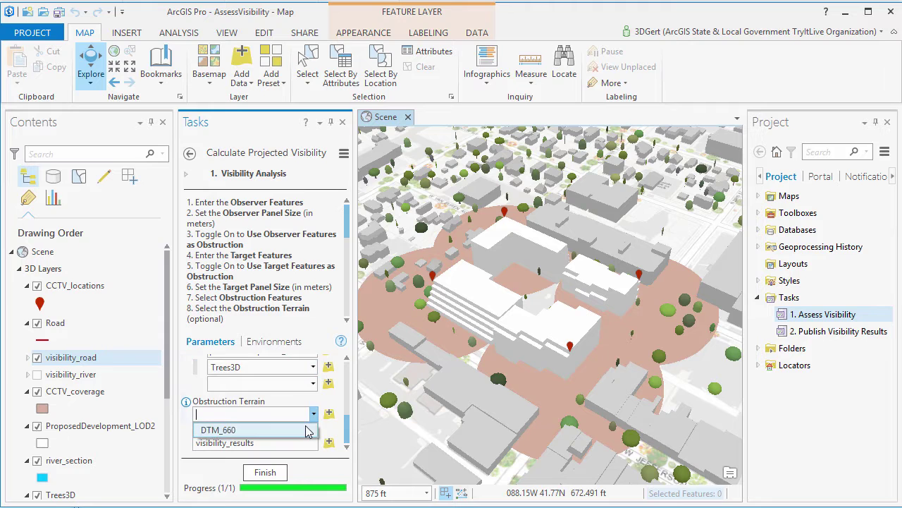
click(315, 426)
click(258, 442)
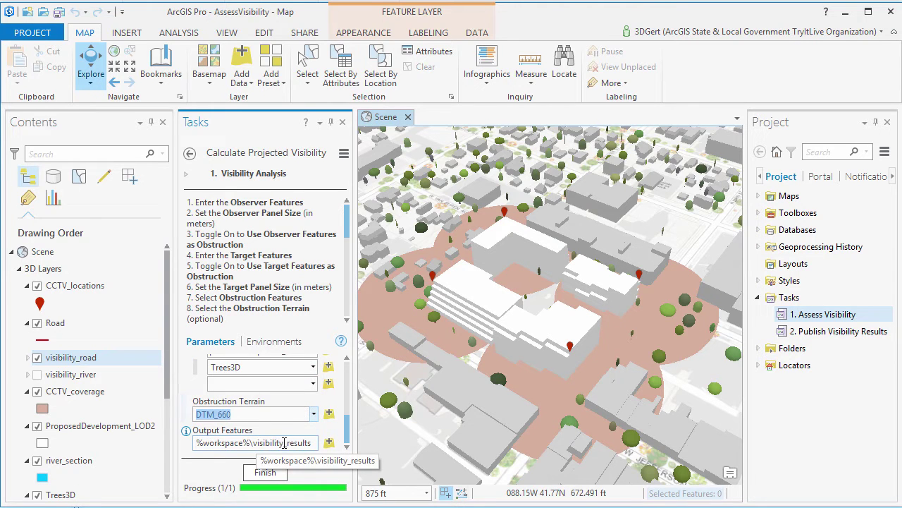
drag(286, 442, 328, 451)
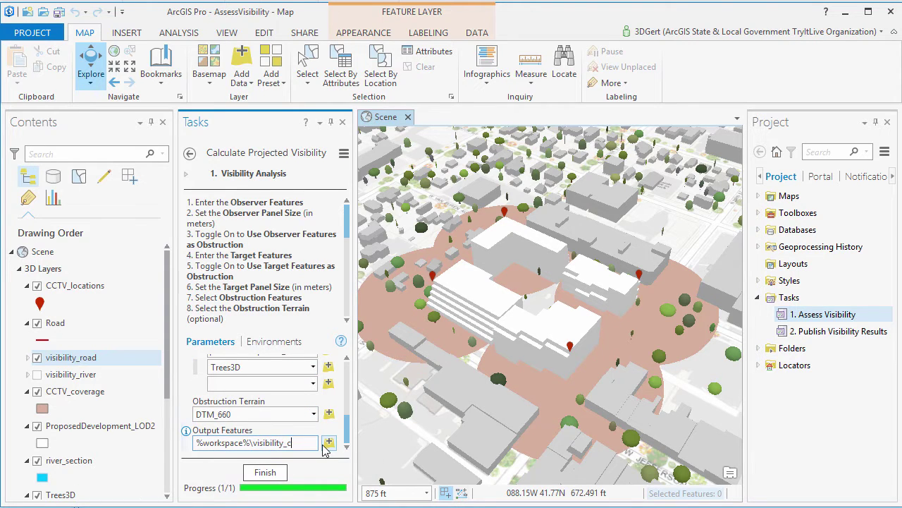
text(cameras)
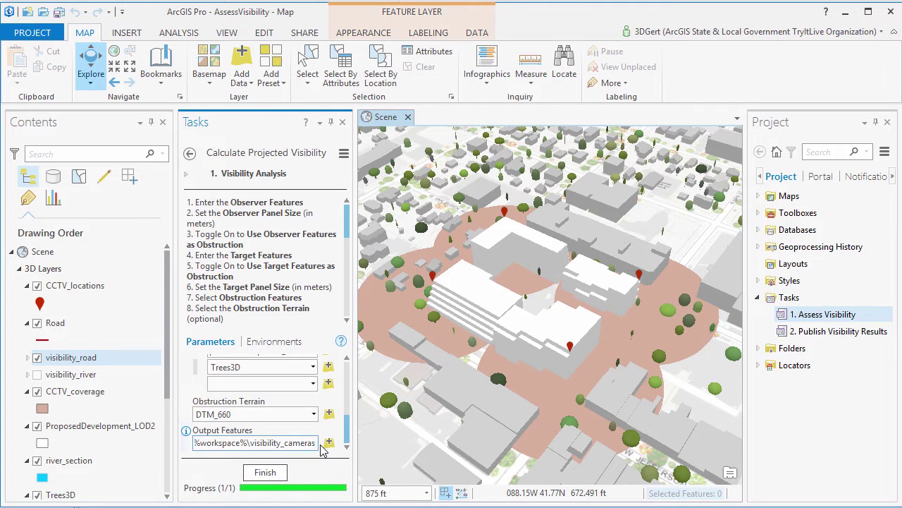
click(265, 472)
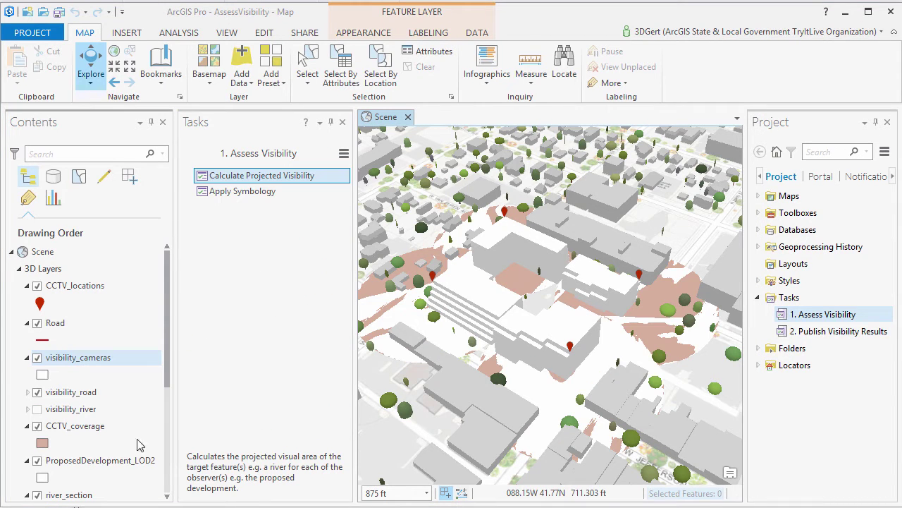
Step: Hide CCTV_coverage and start Graduated Colors symbology for visibility_cameras in Apply Symbology
click(38, 426)
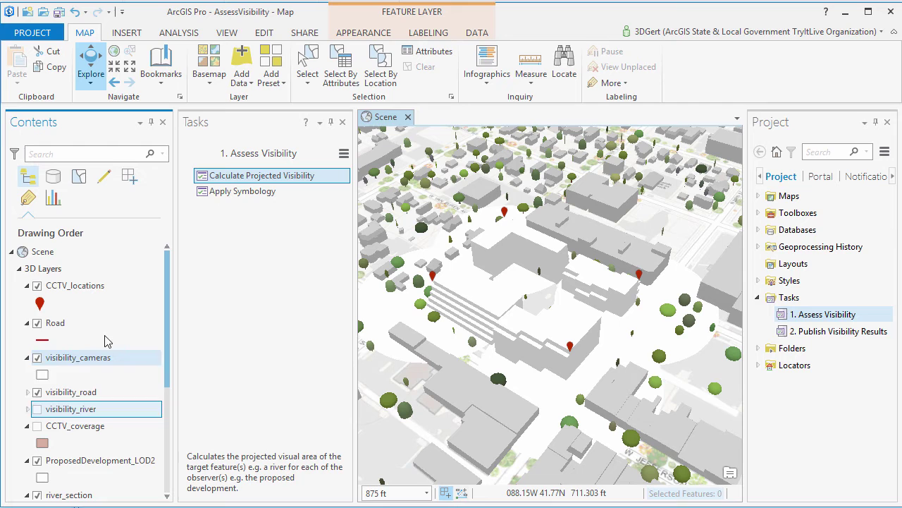
click(344, 191)
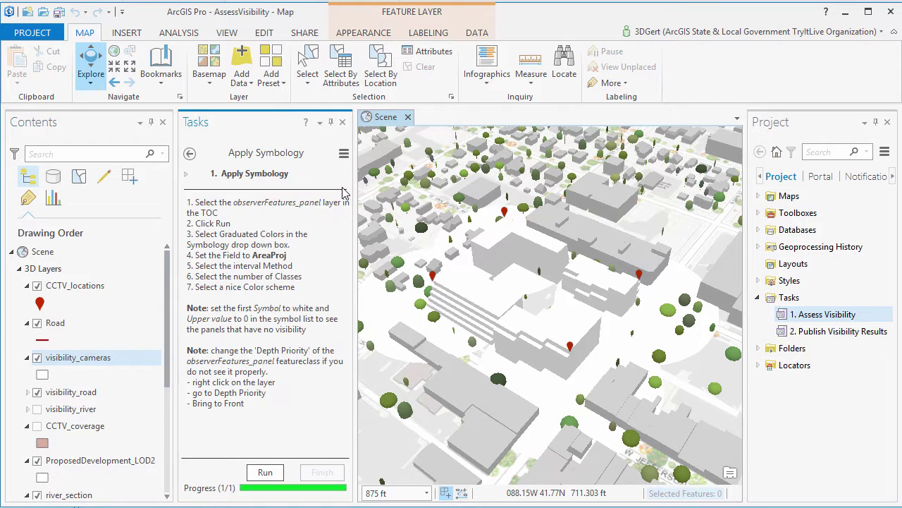
click(265, 472)
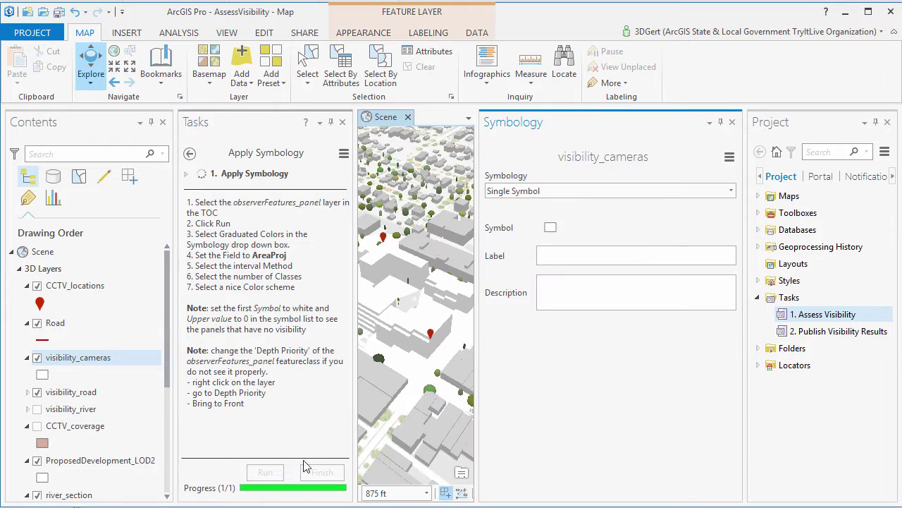
click(712, 192)
click(600, 311)
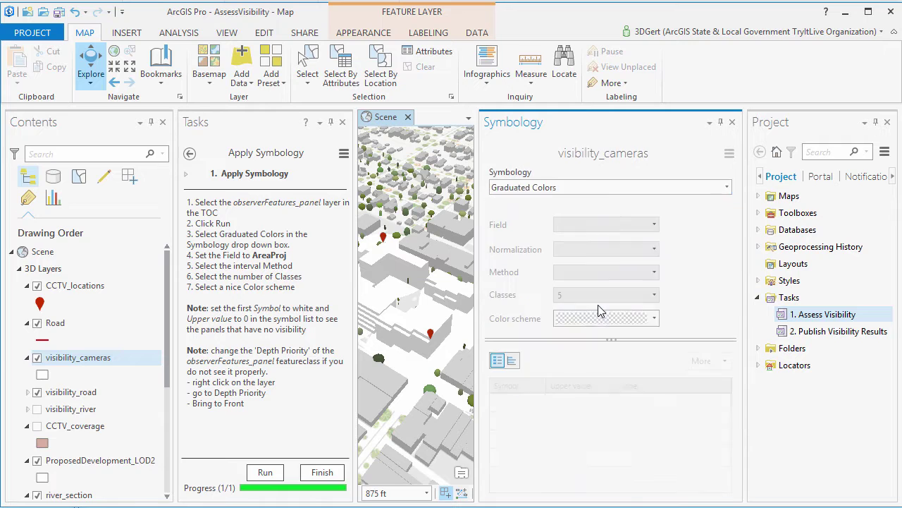
Step: Classify visibility_cameras by NumOfSightLines with a white-to-green colour scheme
click(695, 224)
scroll(645, 353, down, 3)
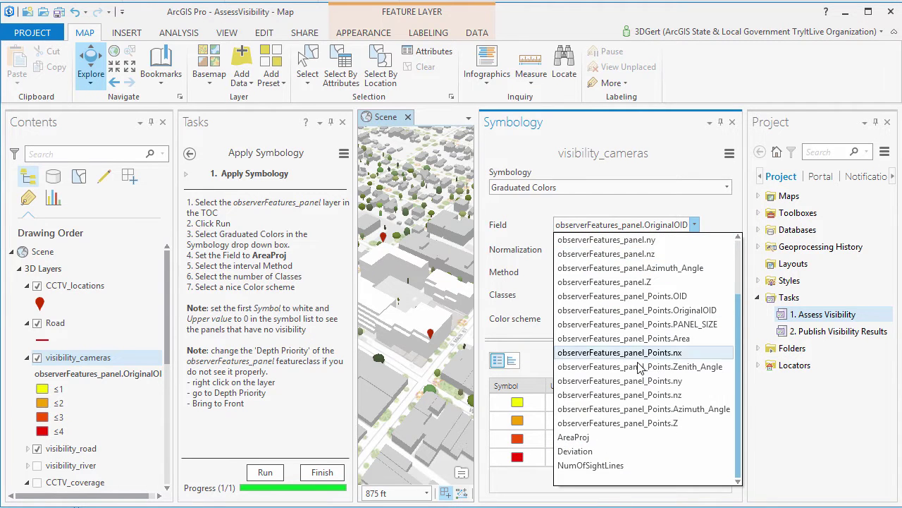
click(617, 461)
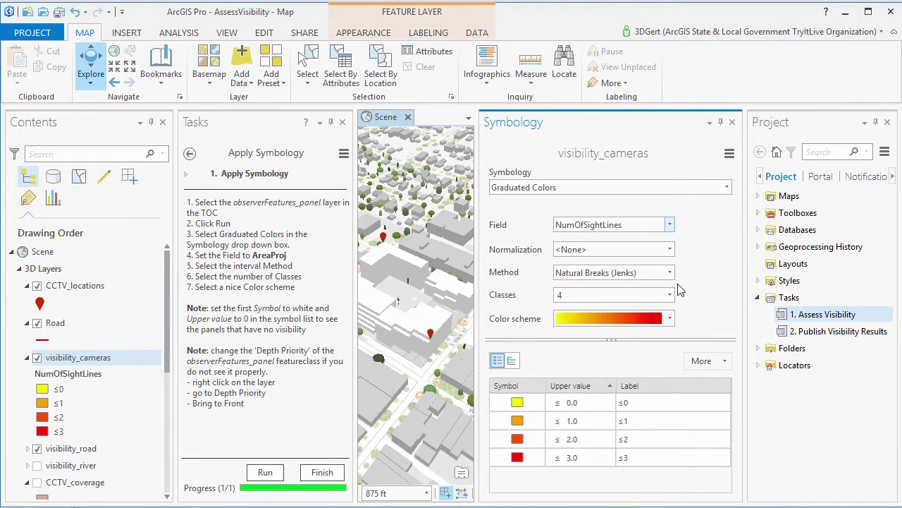
click(670, 318)
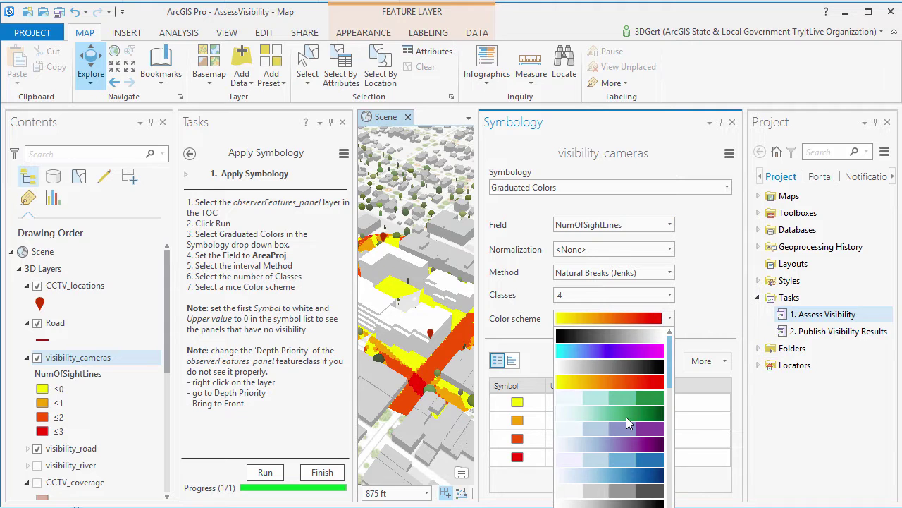
click(626, 417)
Step: Give the ≤0 zero-visibility class a red fill
click(521, 401)
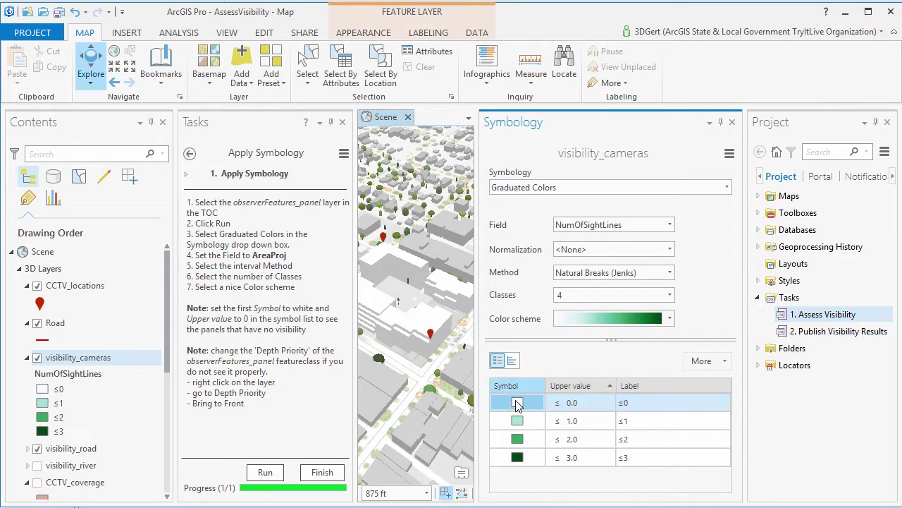
click(720, 254)
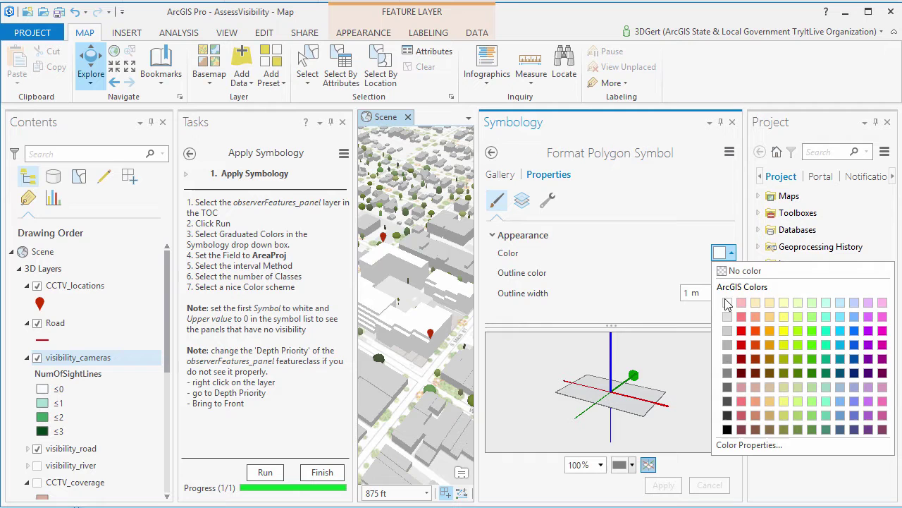
click(726, 331)
click(666, 484)
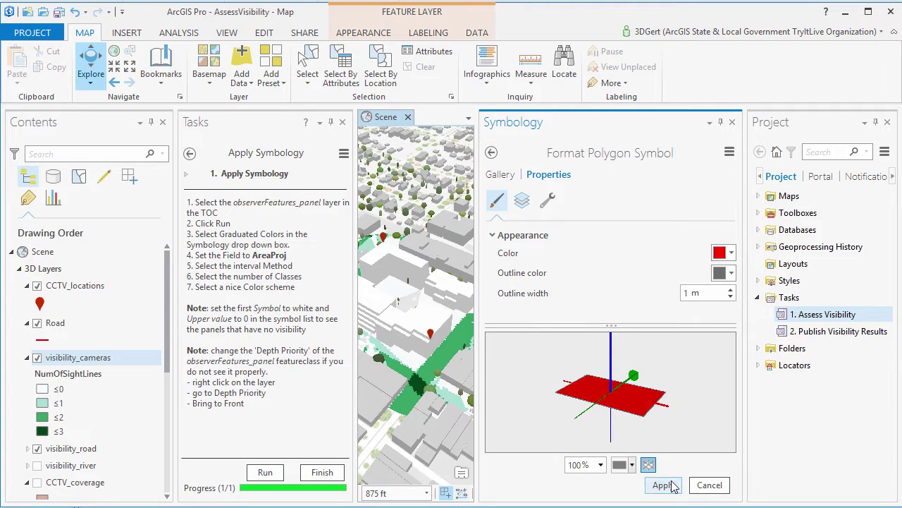
click(733, 122)
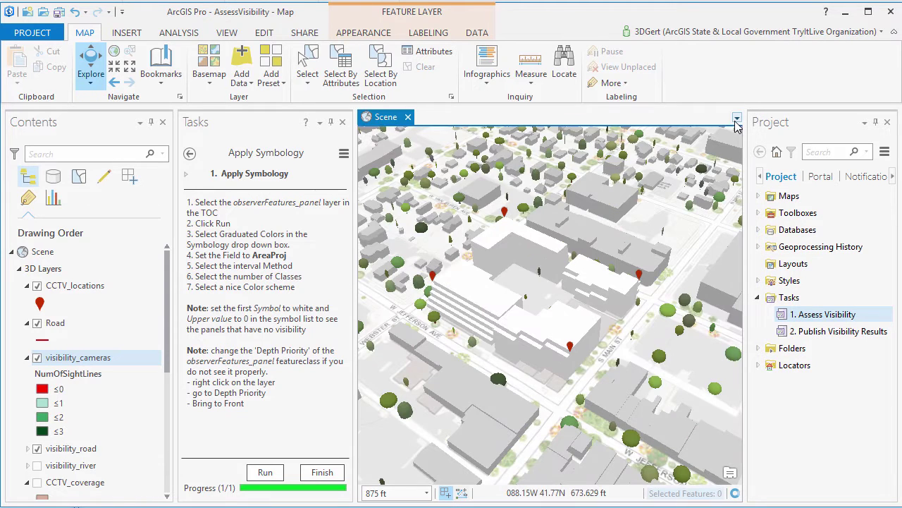
Step: Finish Apply Symbology, inspect the green and red cameras along the road, and collapse their legend
click(325, 473)
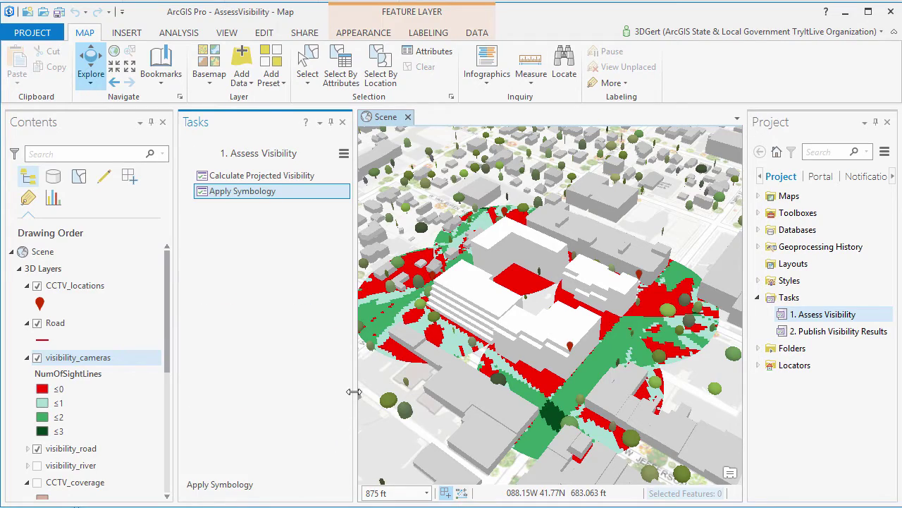
drag(354, 392, 302, 392)
scroll(600, 370, up, 5)
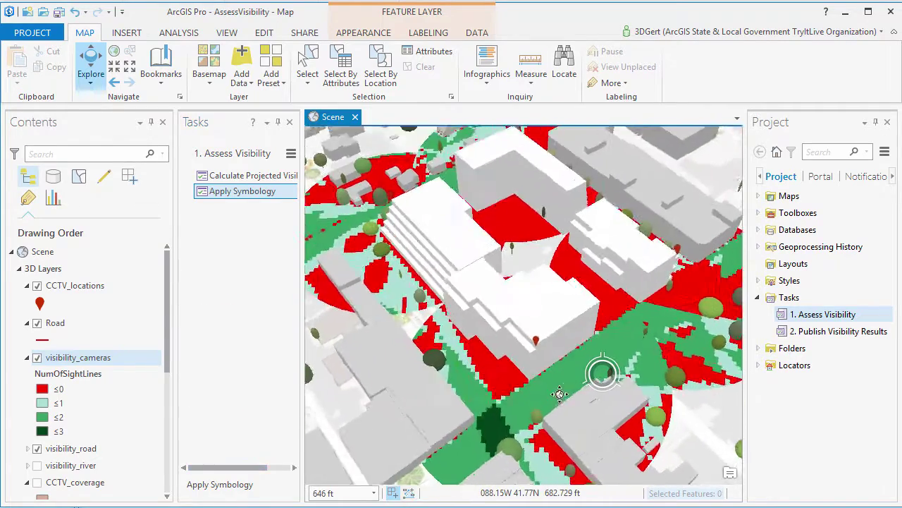
scroll(564, 343, up, 8)
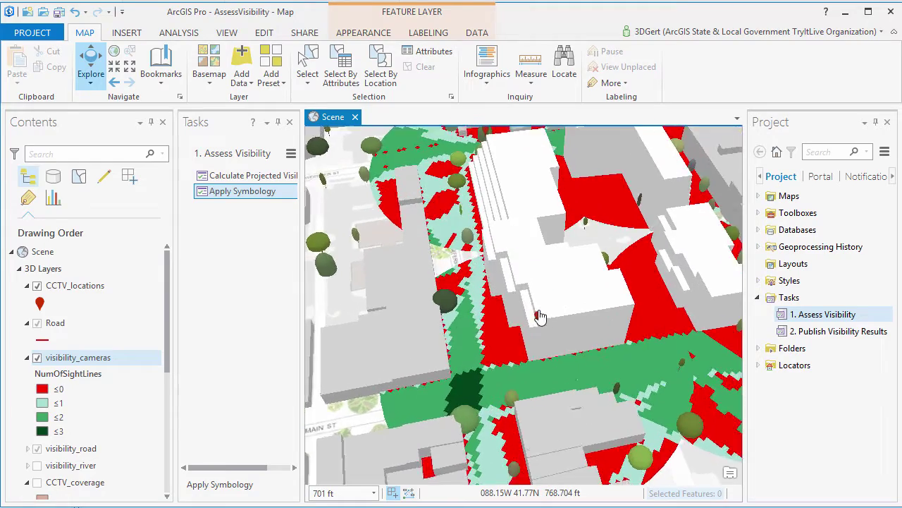
scroll(492, 383, up, 6)
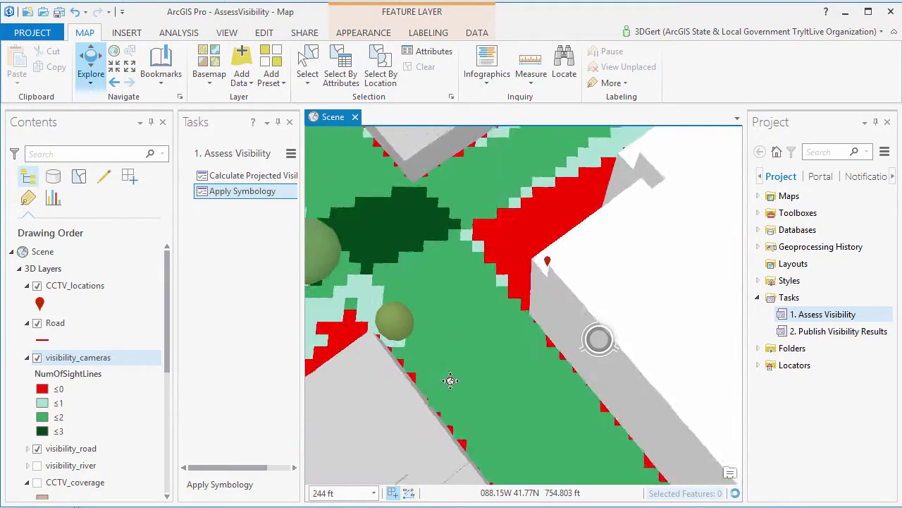
drag(601, 274, 624, 382)
scroll(625, 382, down, 8)
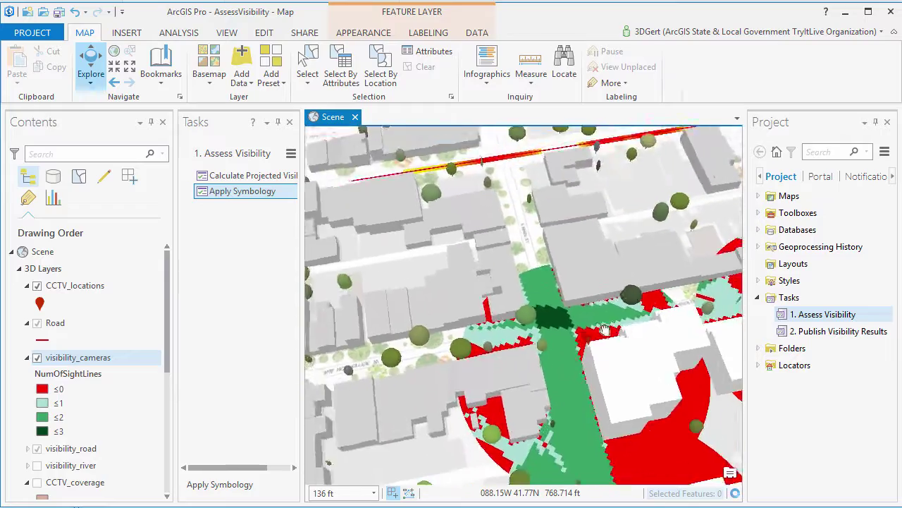
scroll(597, 259, up, 3)
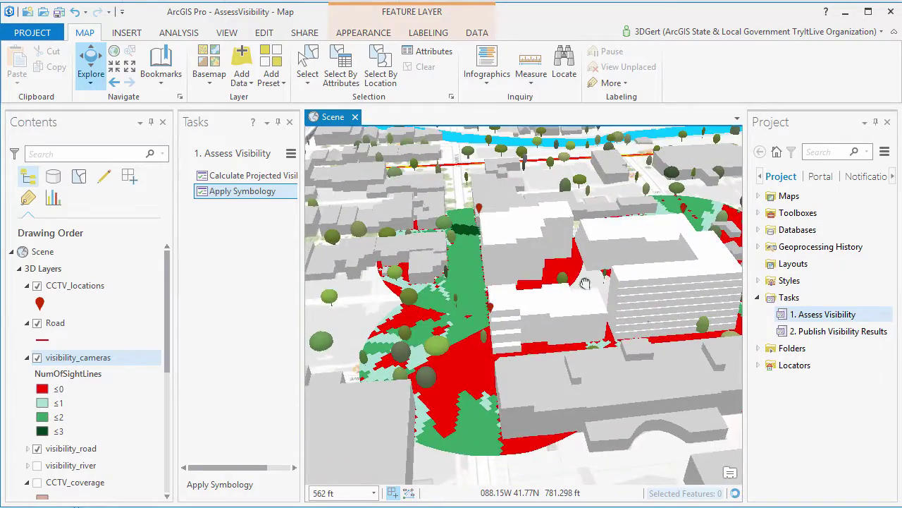
click(27, 358)
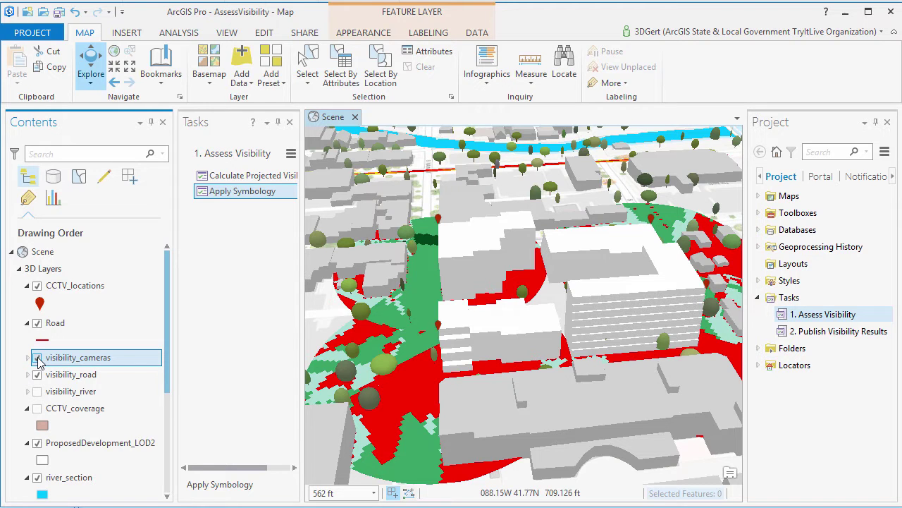
Step: Show visibility_river, hide visibility_road, visibility_cameras and ProposedDevelopment_LOD2, and view the facades obliquely
click(36, 391)
click(37, 374)
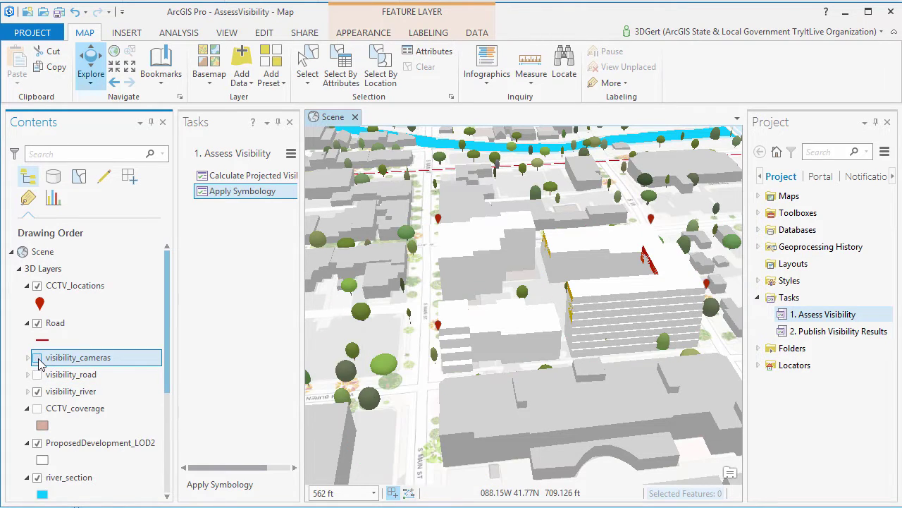
click(37, 358)
drag(408, 289, 615, 315)
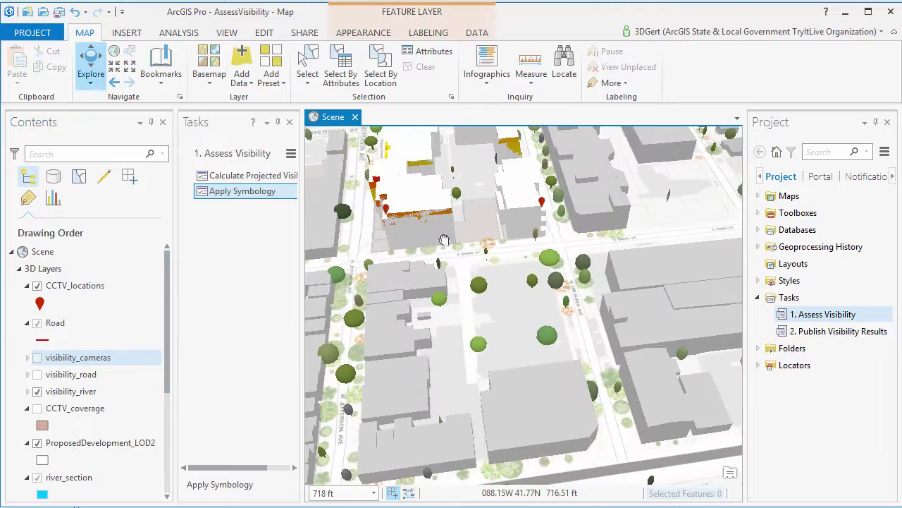
drag(465, 282, 513, 334)
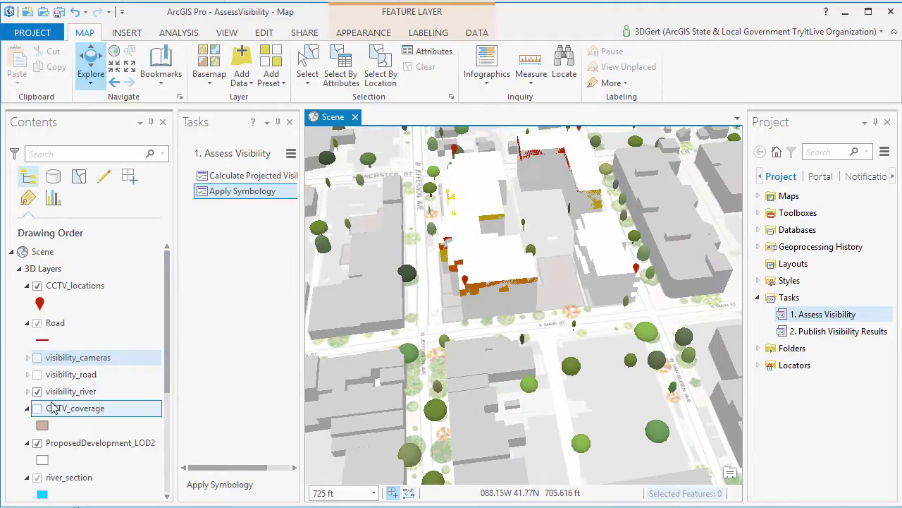
click(37, 443)
drag(452, 263, 548, 342)
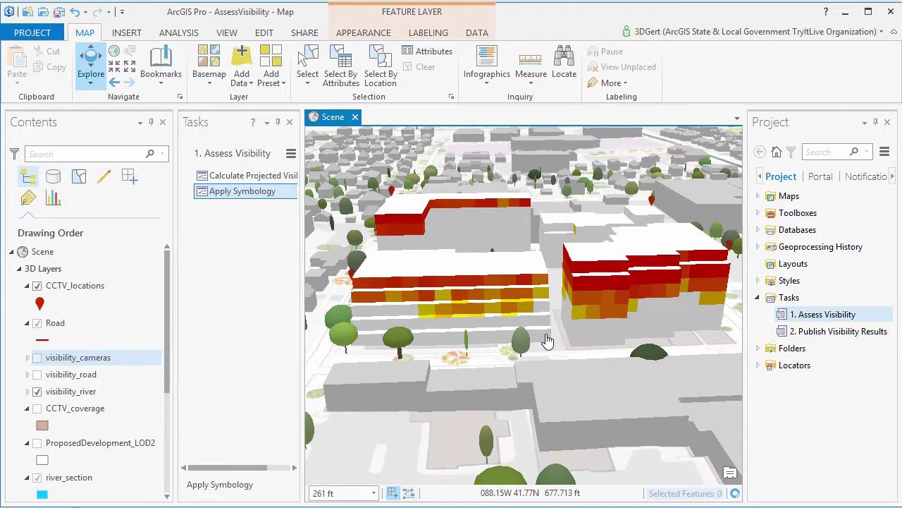
Step: Open the Publish to ArcGIS Online step of the Publish Visibility Results task
double_click(819, 331)
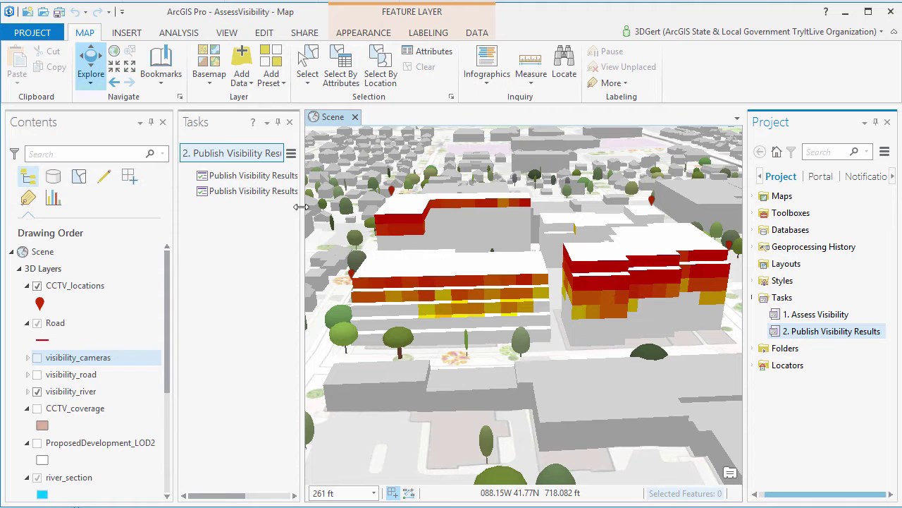
drag(304, 208, 361, 204)
click(353, 177)
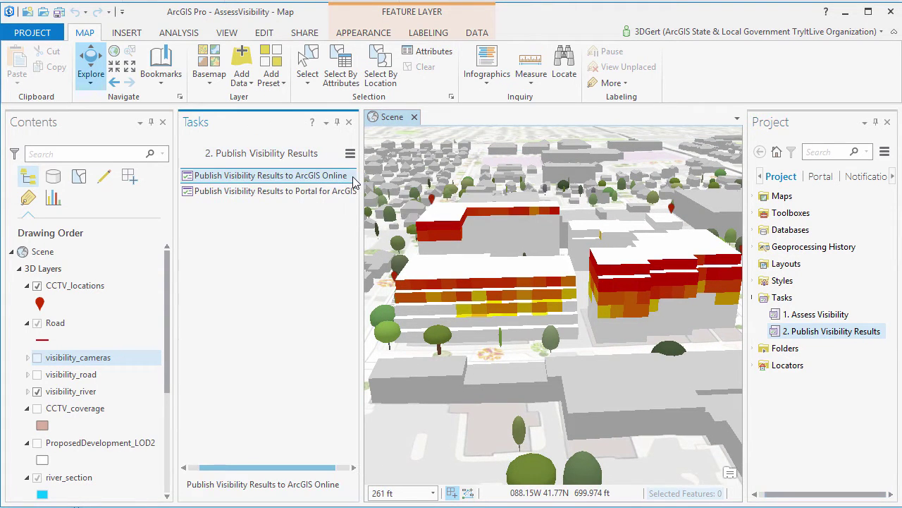
double_click(351, 177)
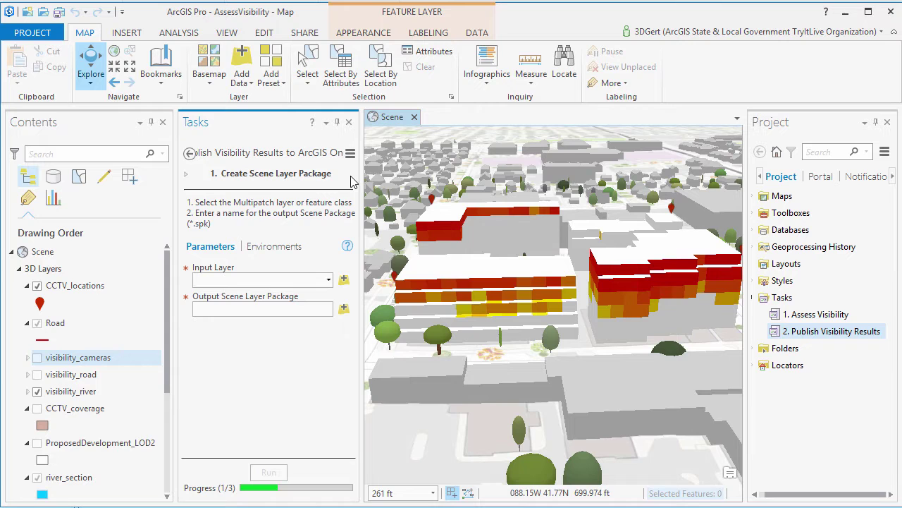
Step: Package the visibility_river layer as visibility_river.spk
click(329, 280)
click(295, 324)
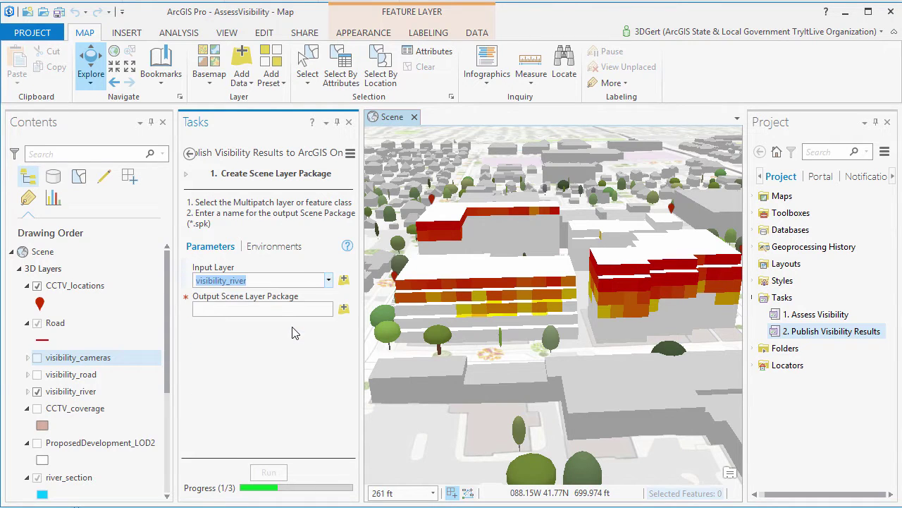
click(344, 311)
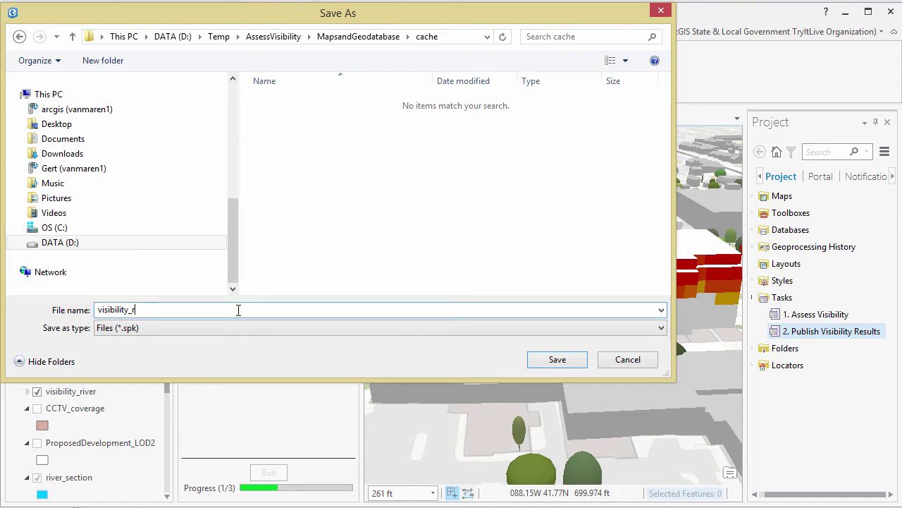
key(Return)
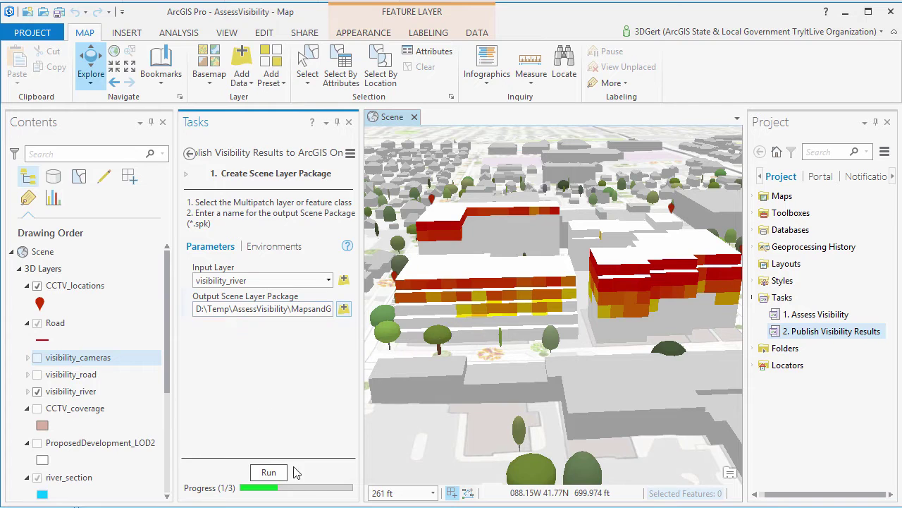
click(274, 475)
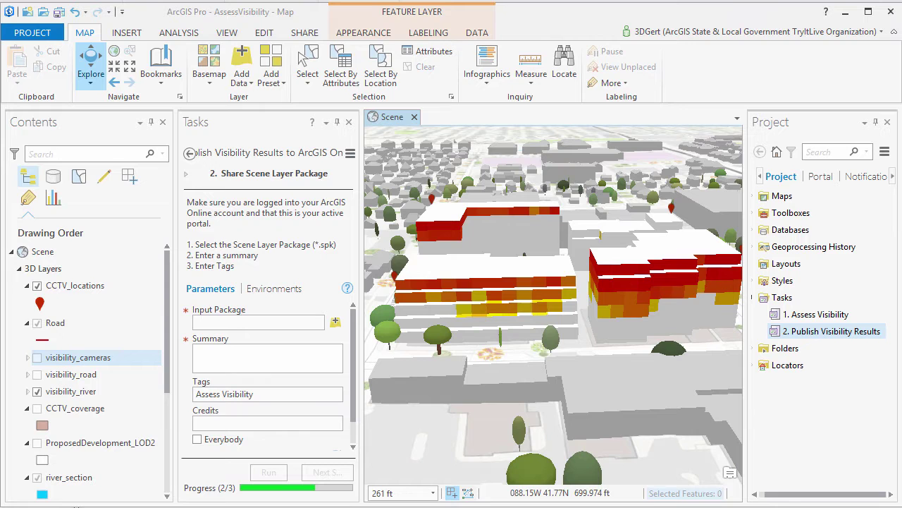
Step: Share visibility_river.spk to ArcGIS Online tagged Assess Visibility, then run Publish Visibility Service
click(335, 322)
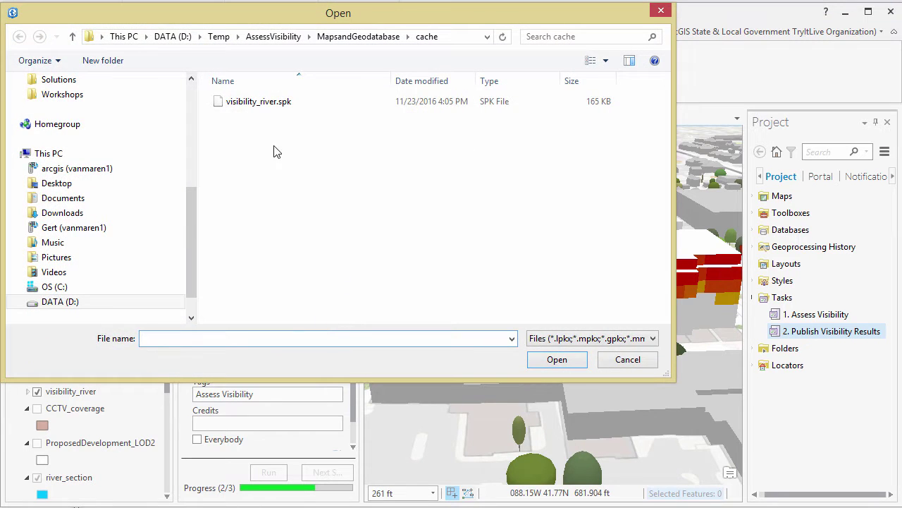
click(248, 102)
click(565, 359)
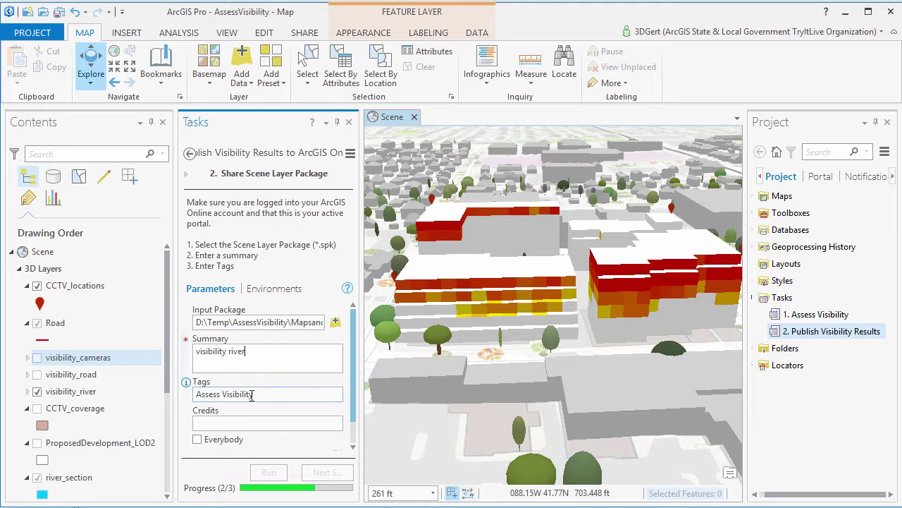
text(y)
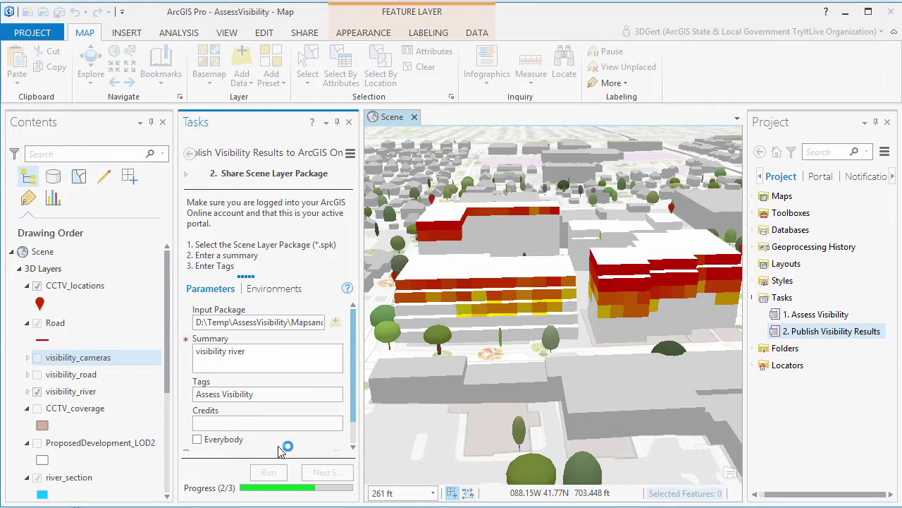
click(271, 472)
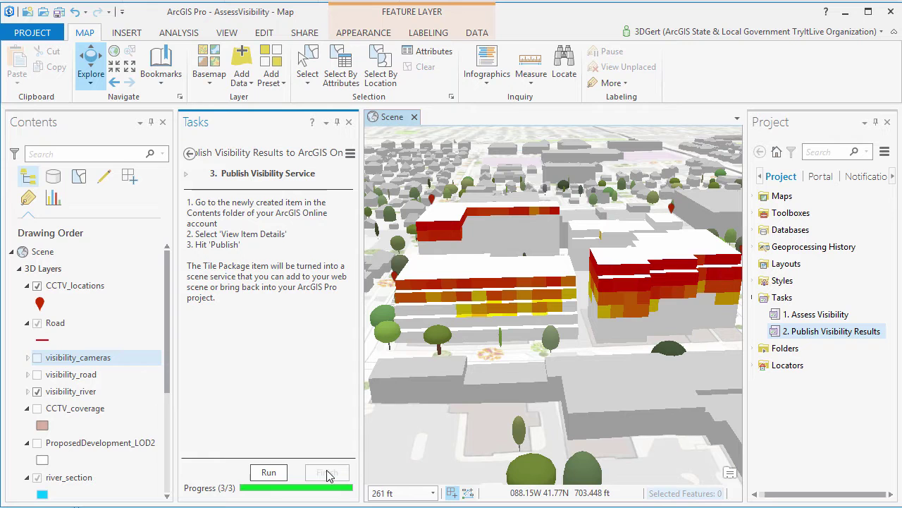
click(272, 473)
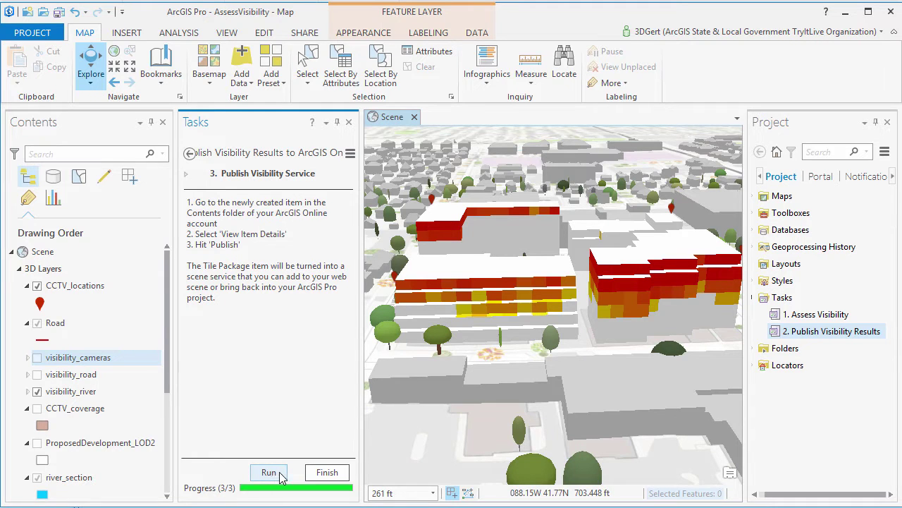
Step: Publish the visibility_river package from My Content as visibility_river_demo, adding the tag demo
click(327, 473)
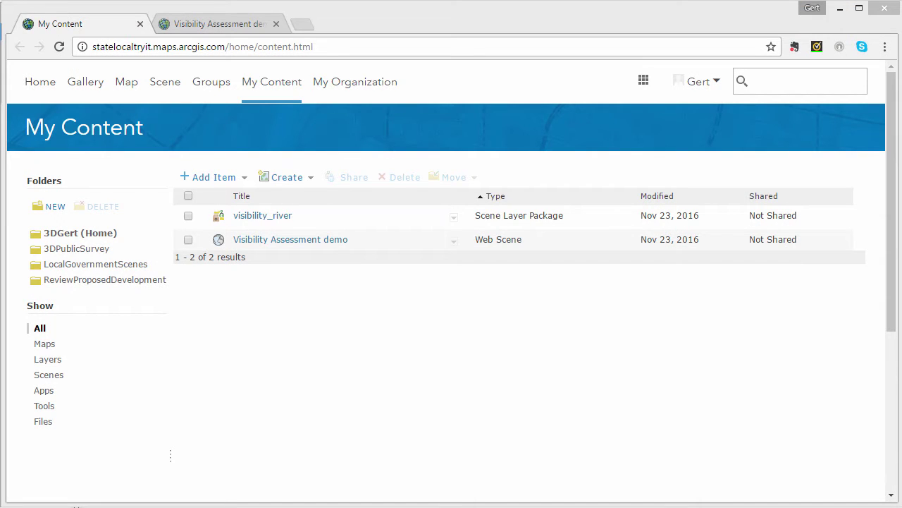
click(275, 219)
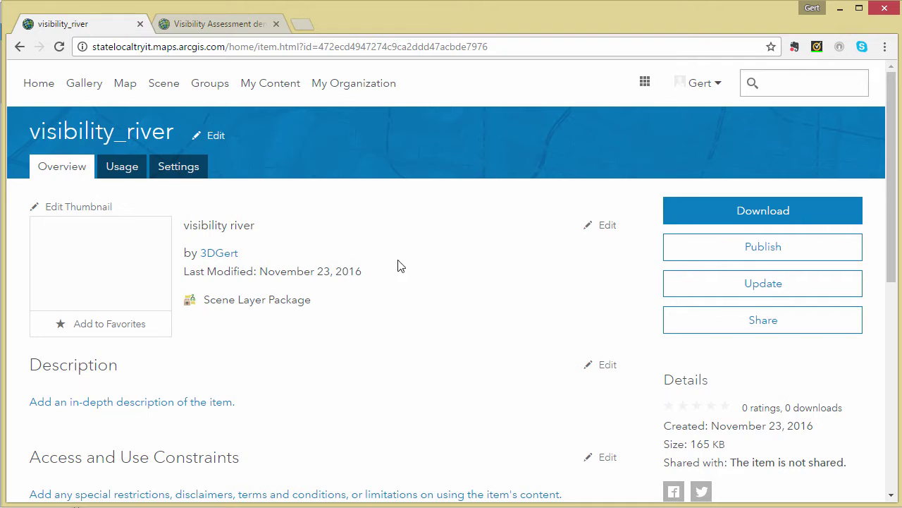
click(715, 262)
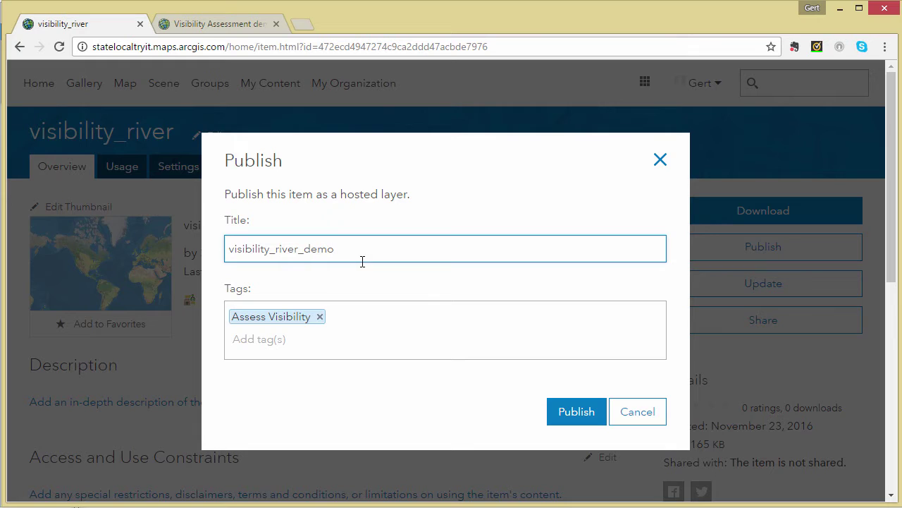
click(302, 345)
text(demo)
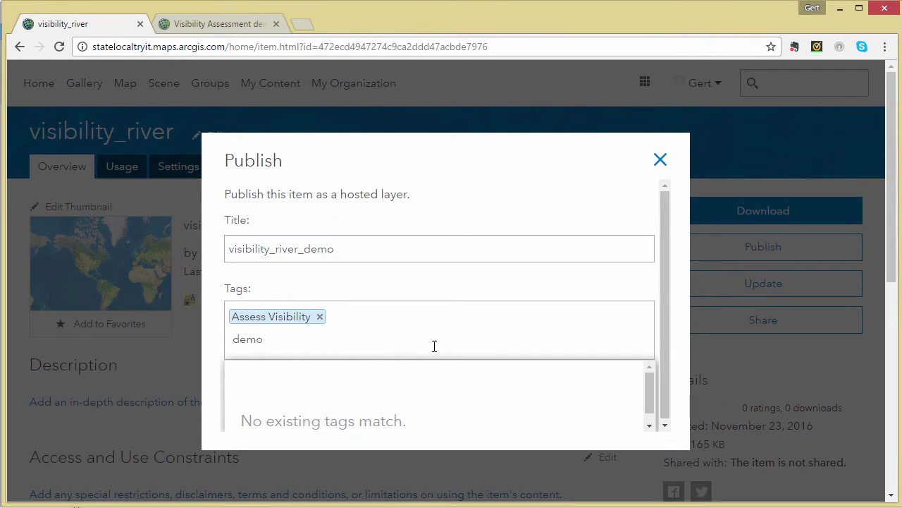
key(Return)
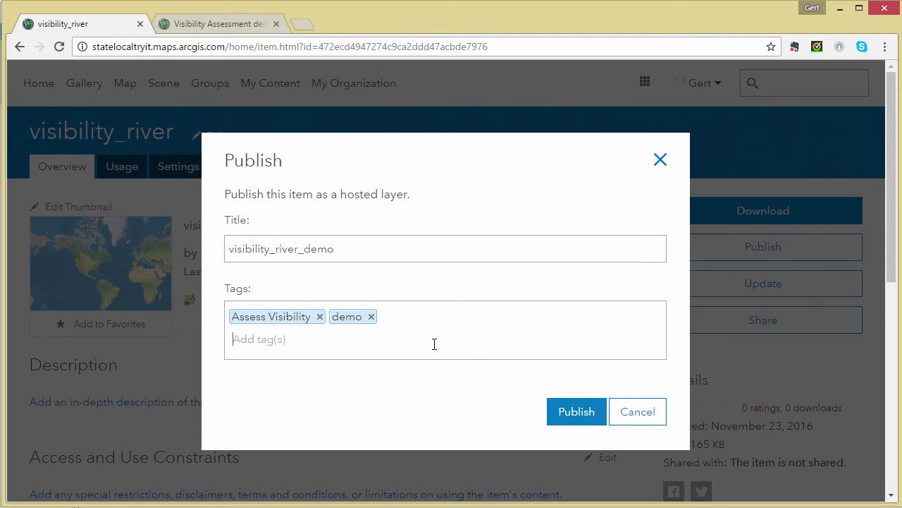
click(557, 413)
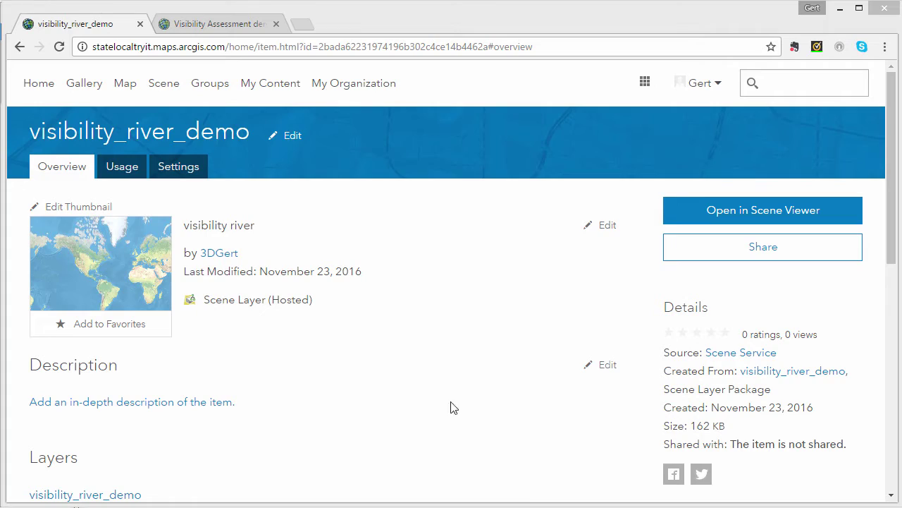
Step: Search layers for 'demo' and add visibility_river_demo to the Visibility Assessment demo scene
click(223, 24)
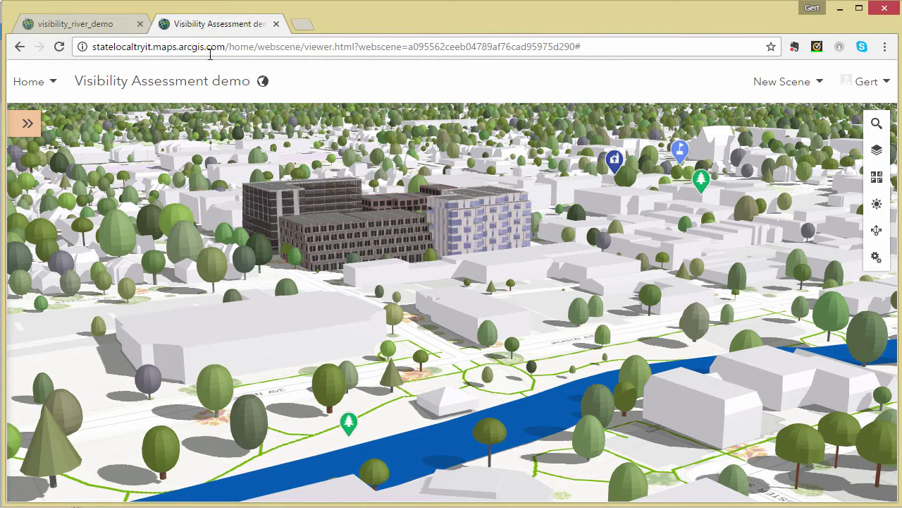
click(27, 123)
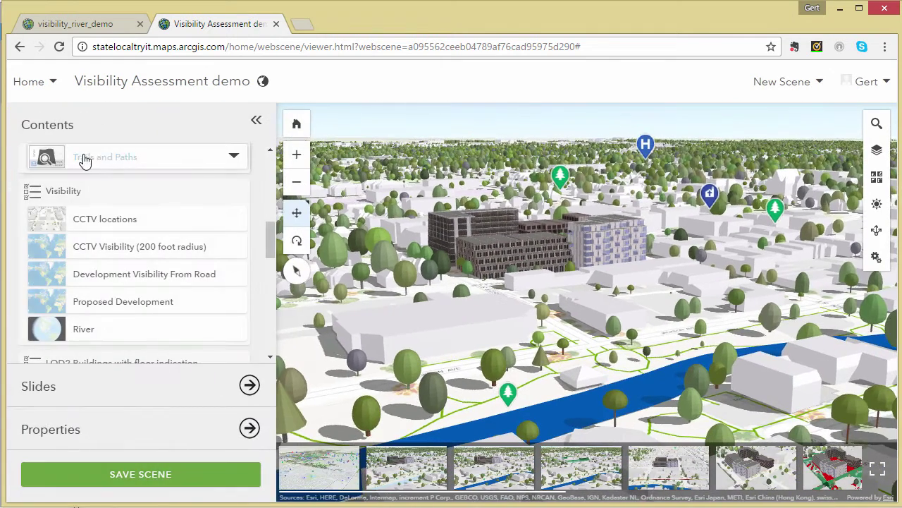
click(272, 165)
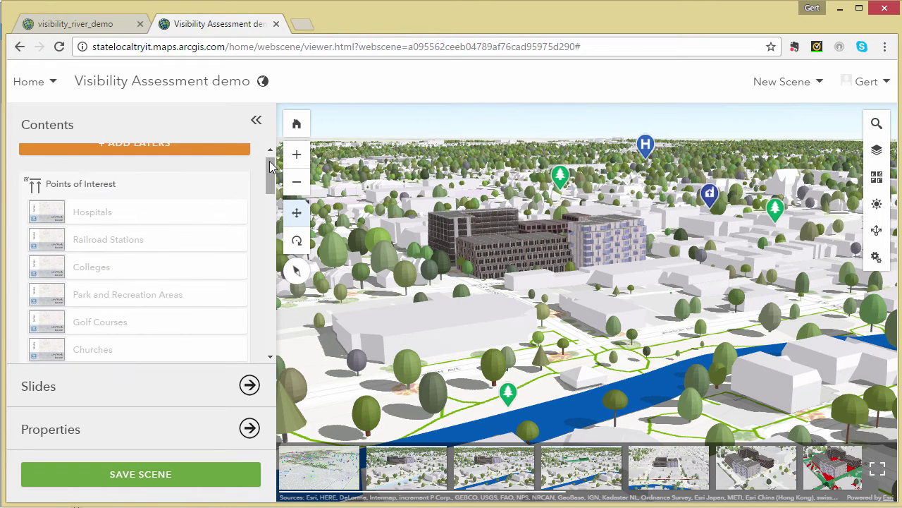
scroll(272, 169, up, 1)
click(194, 156)
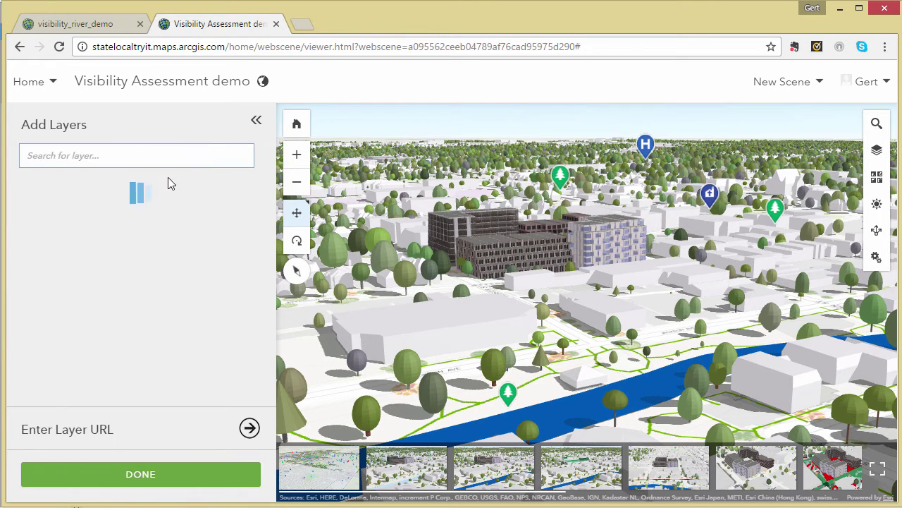
click(170, 157)
text(demo)
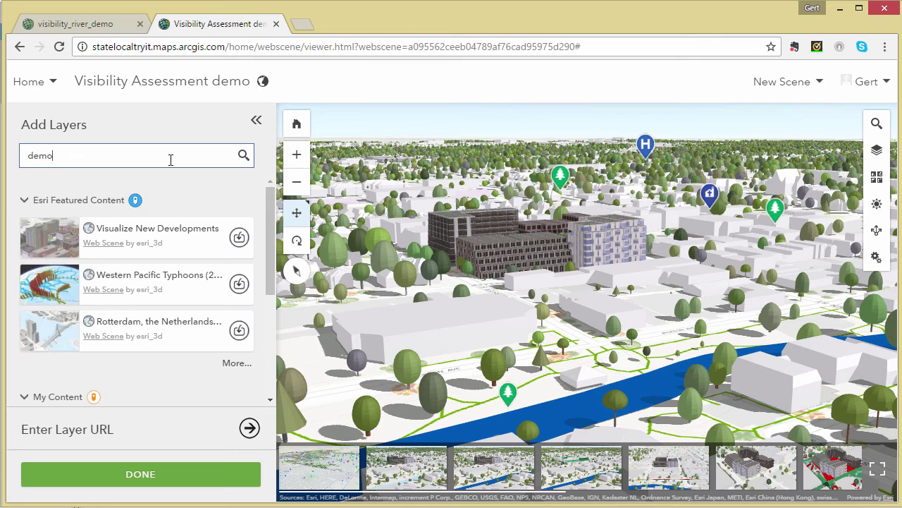
key(Return)
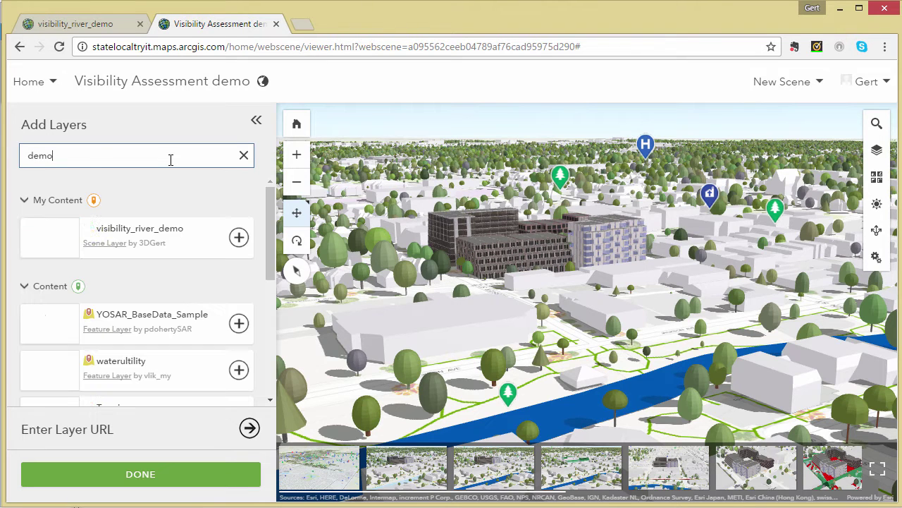
click(238, 238)
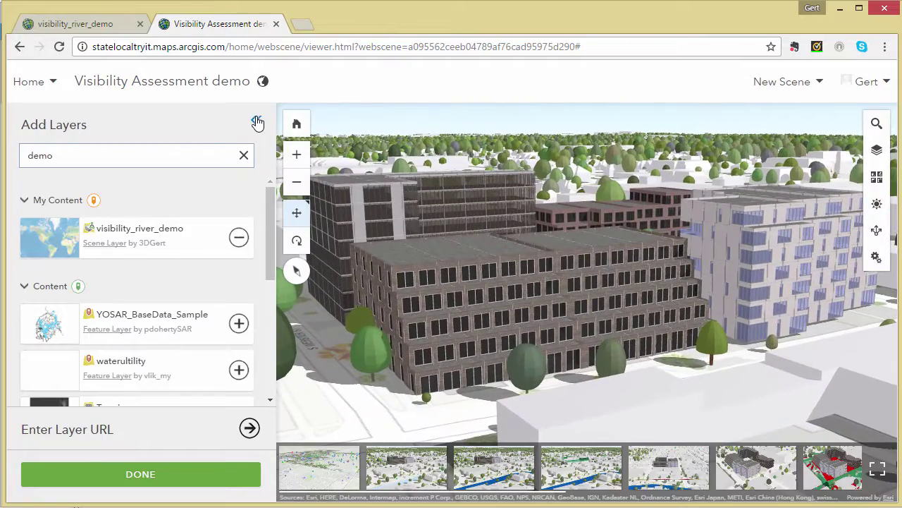
Step: Hide the Proposed Development layer to reveal the yellow-to-red visibility panels
click(257, 120)
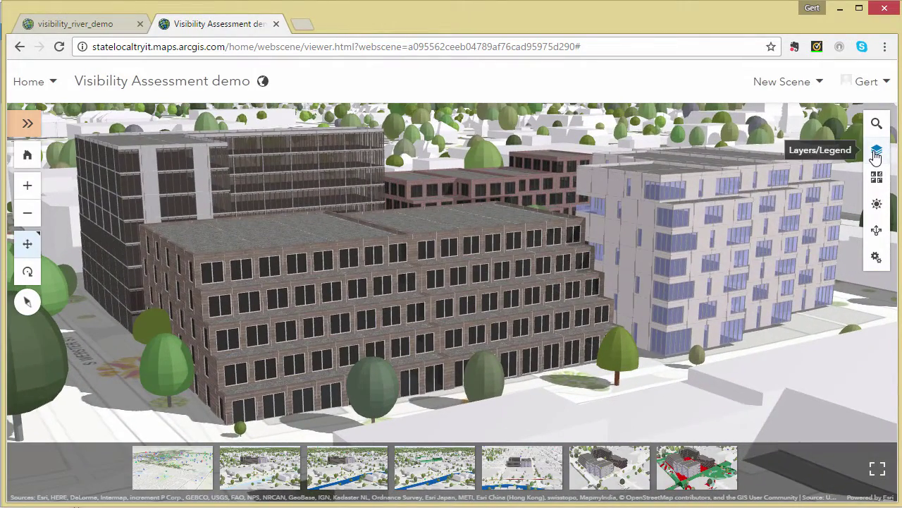
click(877, 152)
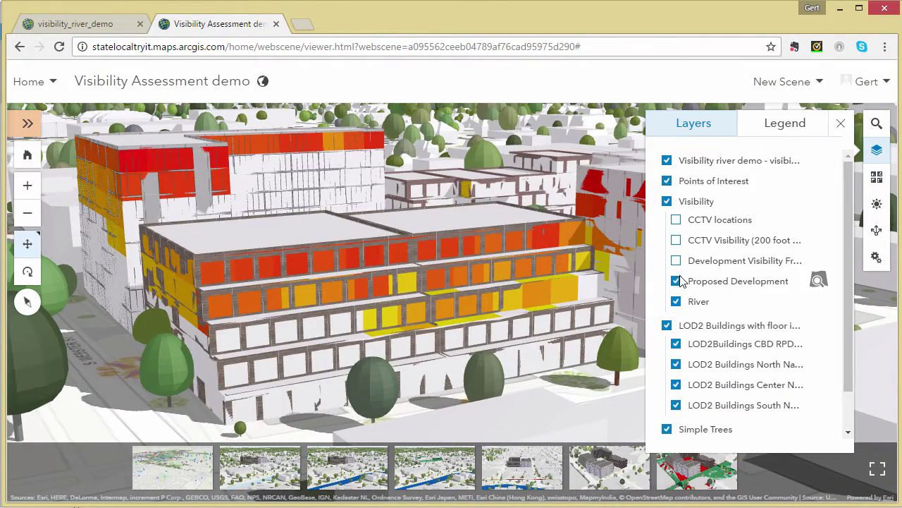
click(677, 283)
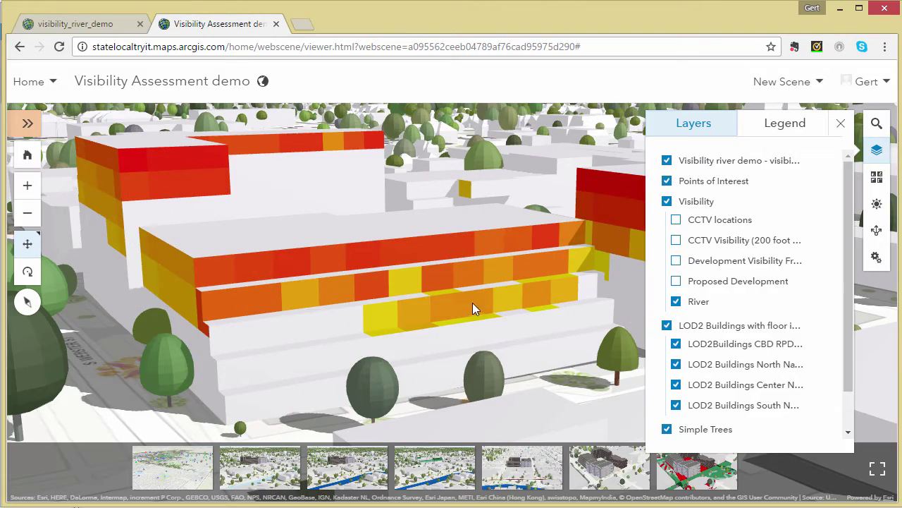
click(877, 150)
scroll(537, 291, down, 5)
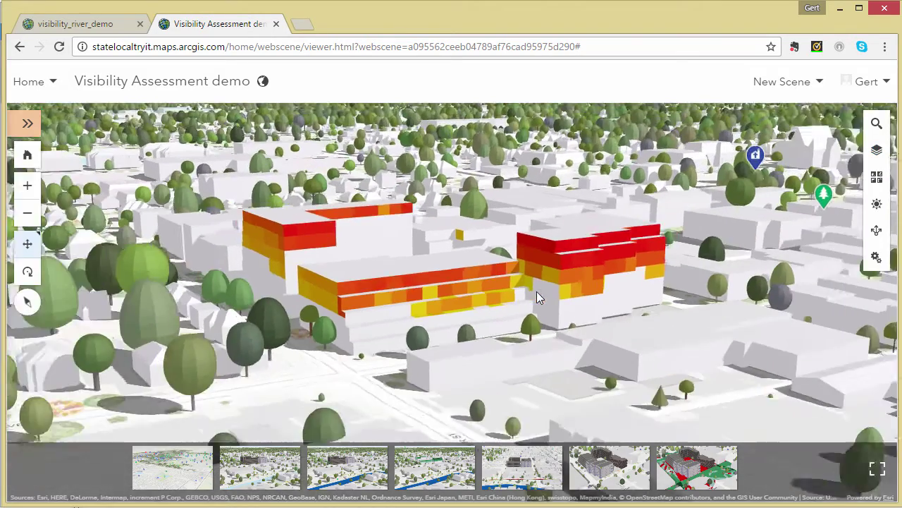
scroll(568, 308, up, 2)
scroll(596, 354, up, 3)
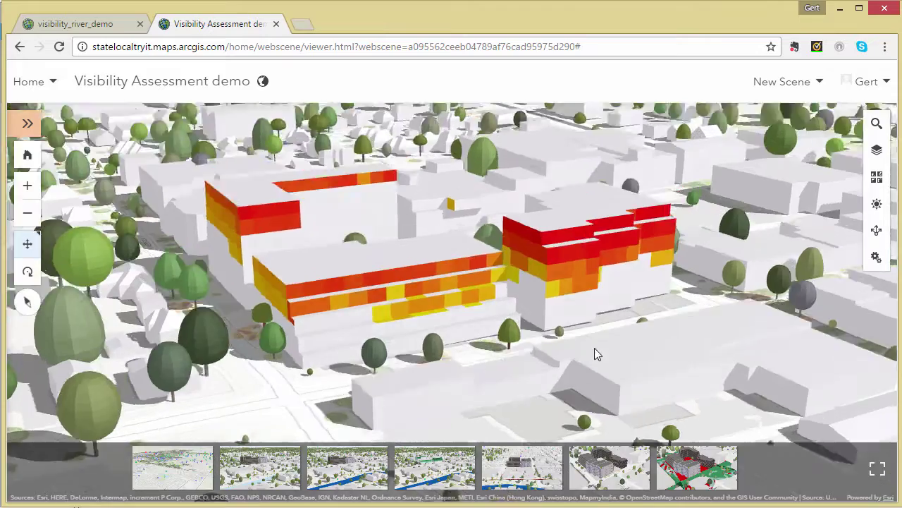
scroll(444, 353, down, 2)
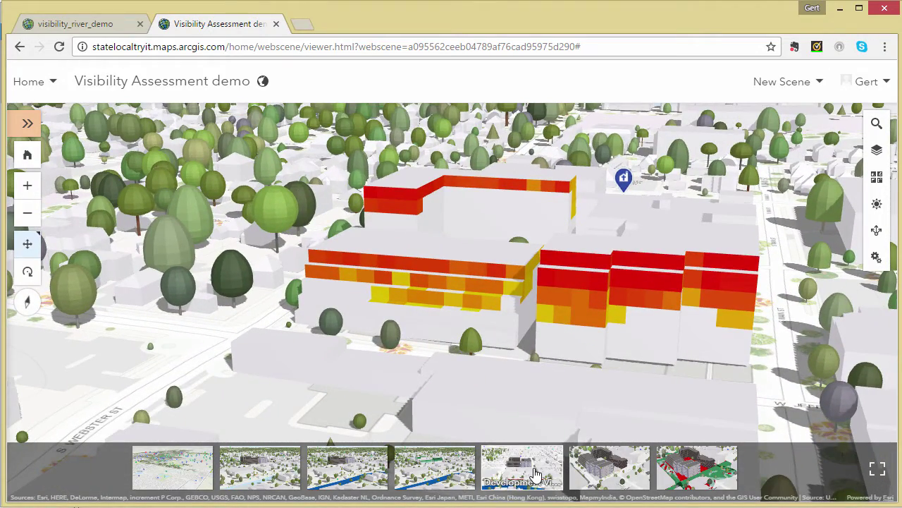
Step: Browse the textured development, close-up and visibility overlay slides, then orbit the new buildings
click(535, 474)
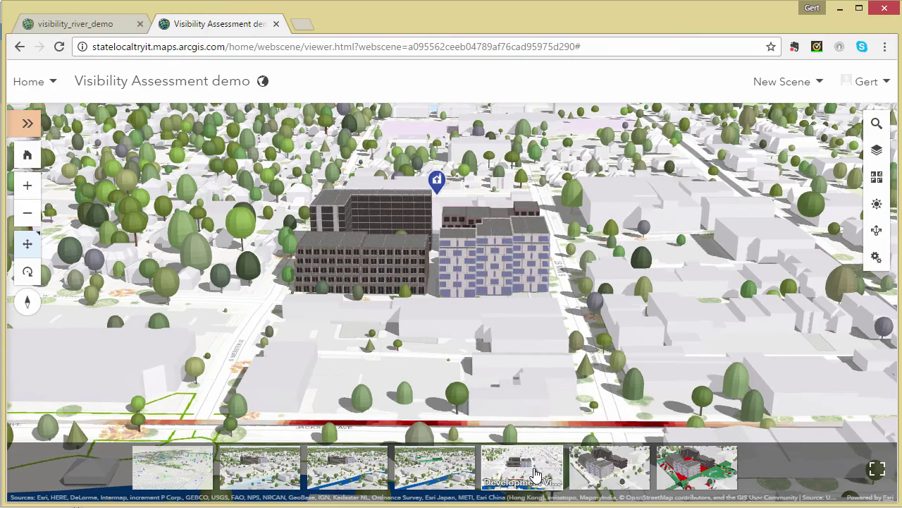
click(616, 473)
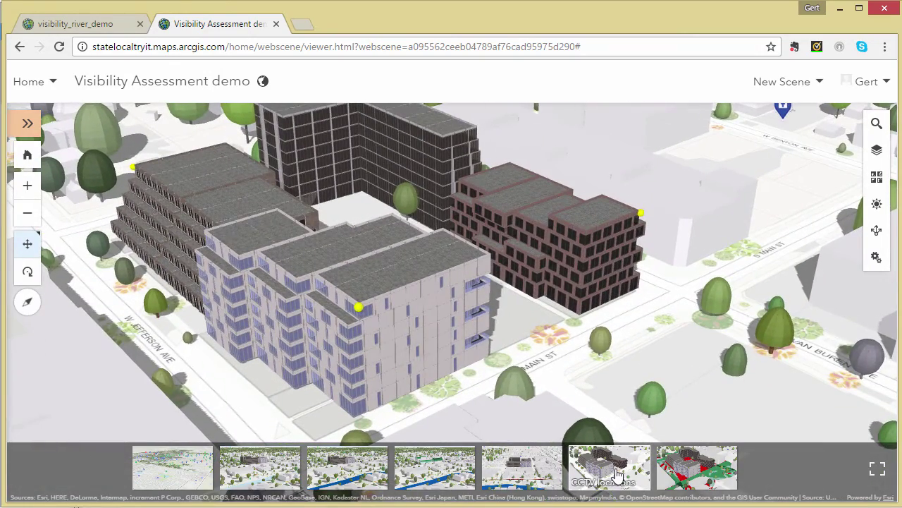
click(694, 479)
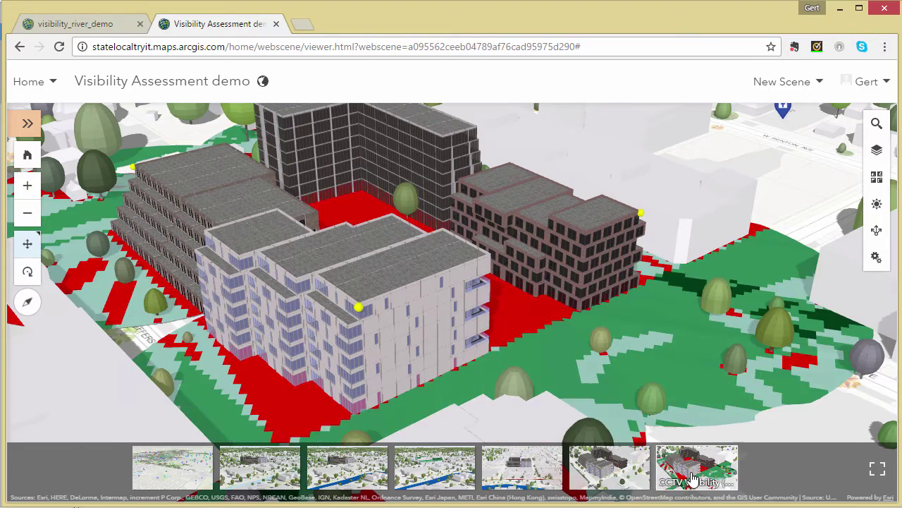
scroll(356, 303, down, 5)
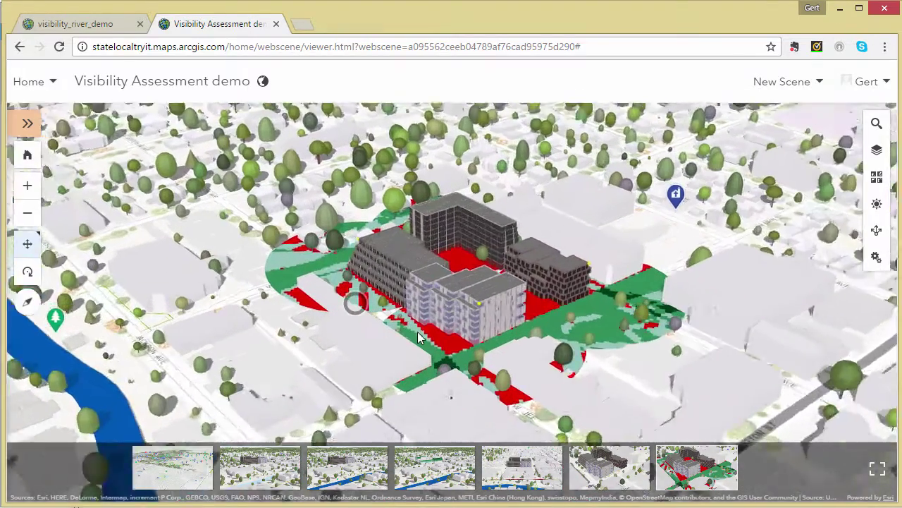
scroll(416, 338, up, 2)
drag(486, 377, 641, 392)
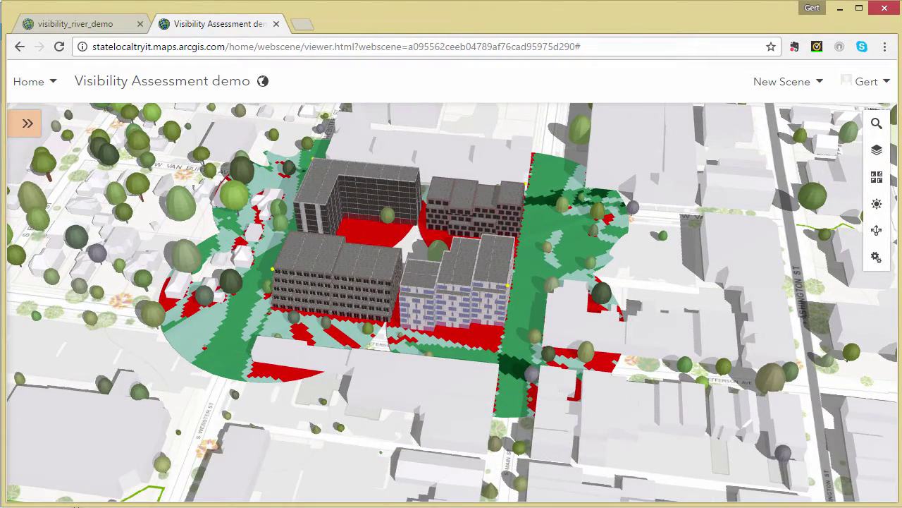
Step: Save the Visibility Assessment demo scene from the Contents panel
mouse_move(370, 390)
click(30, 125)
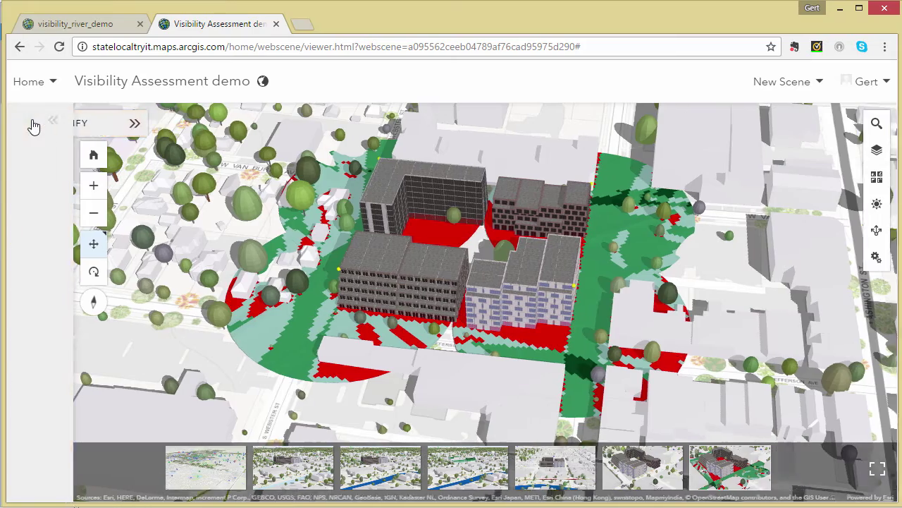
click(118, 480)
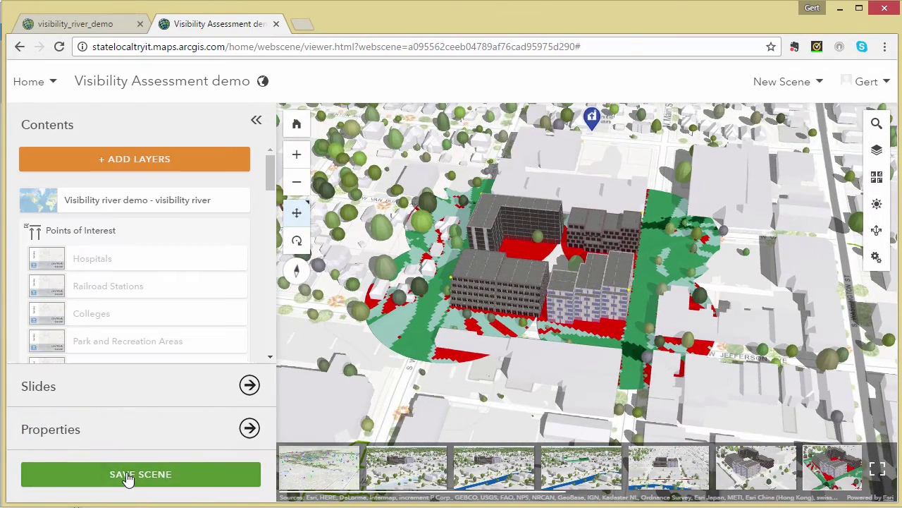
click(135, 477)
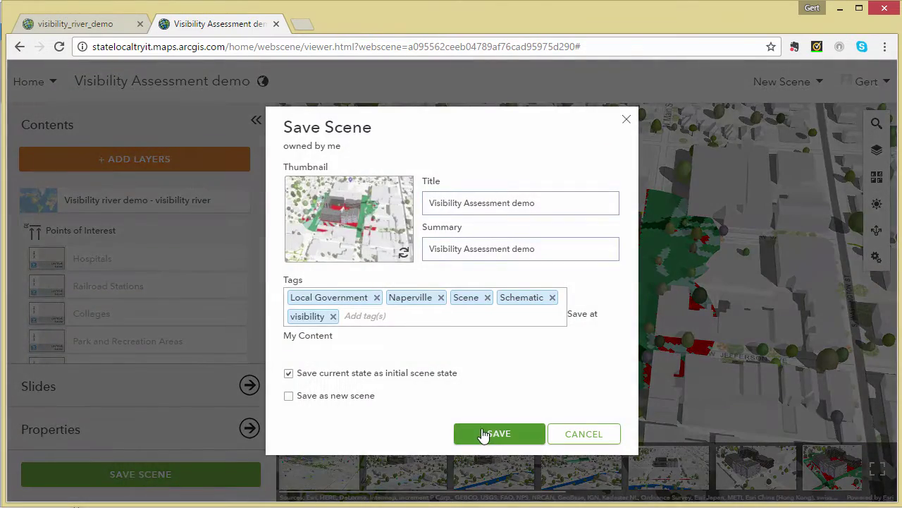
click(485, 433)
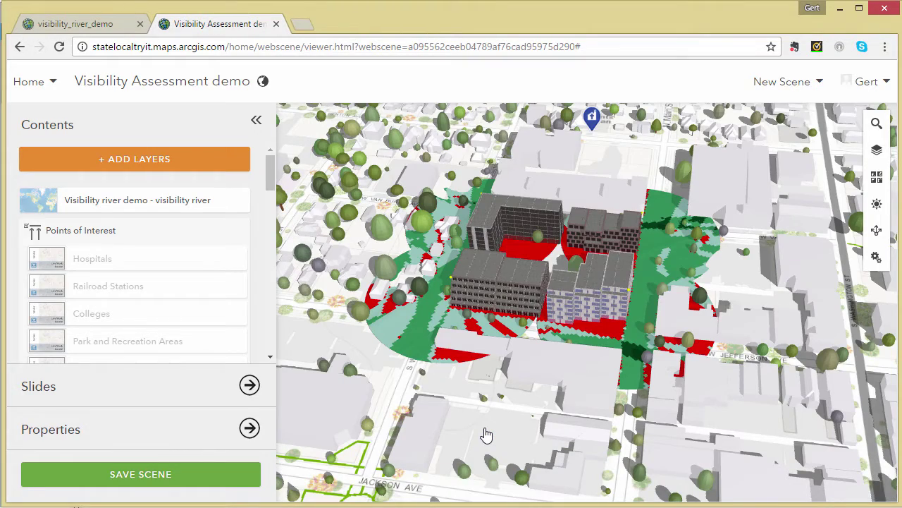